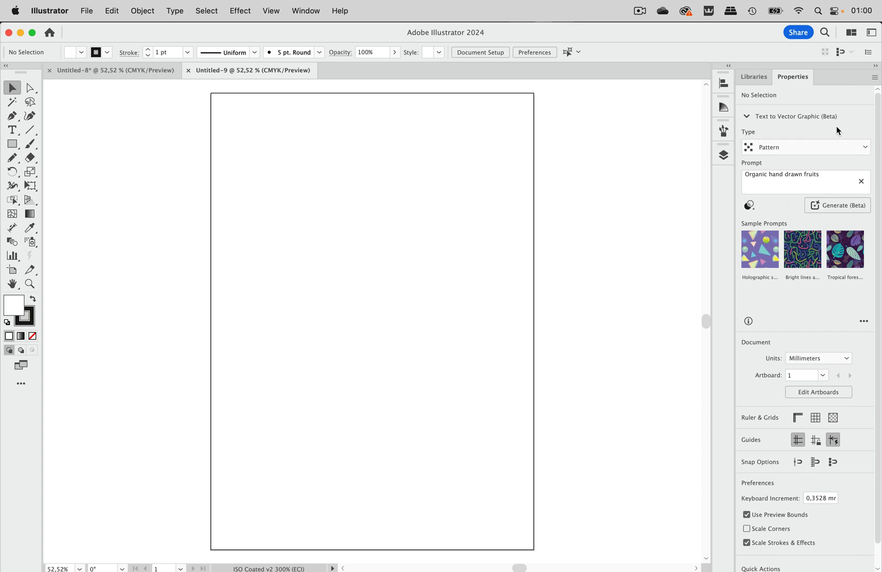
Step: Generate a pattern from the sample prompt Tropical forest leaves and open its third variation for pattern editing
left_click(849, 254)
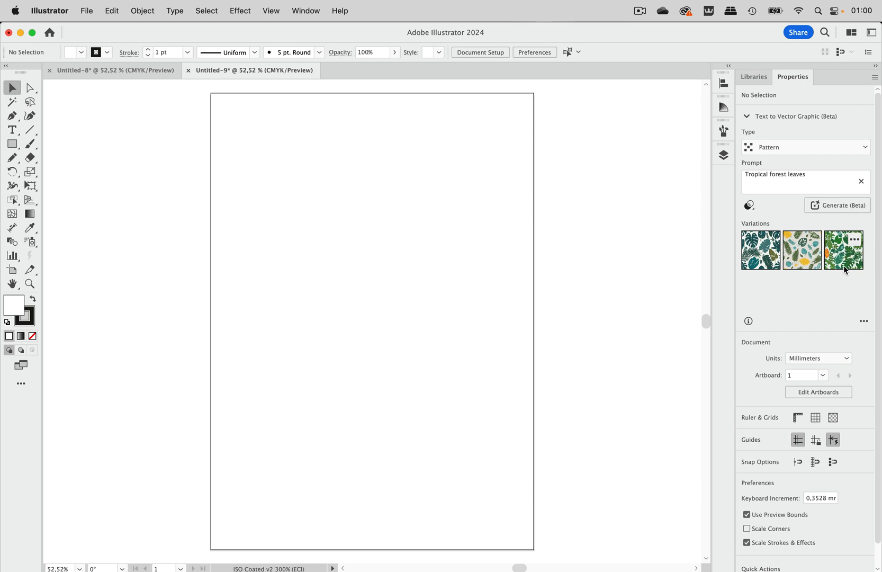
left_click(856, 241)
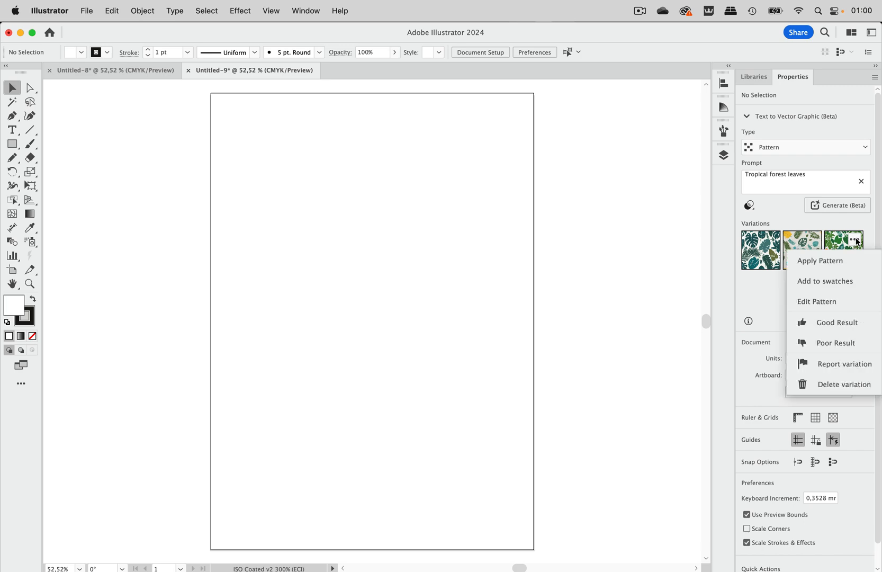
left_click(835, 302)
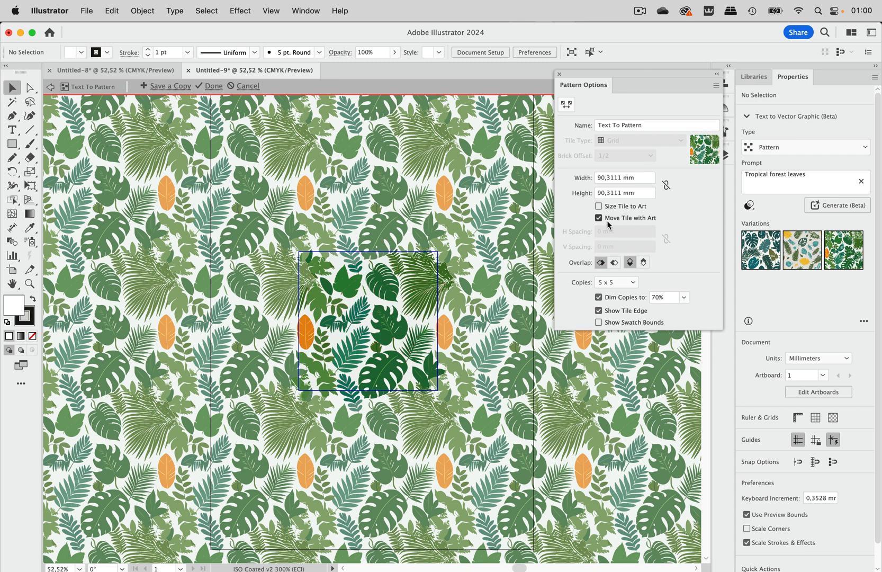
left_click_drag(641, 79, 594, 122)
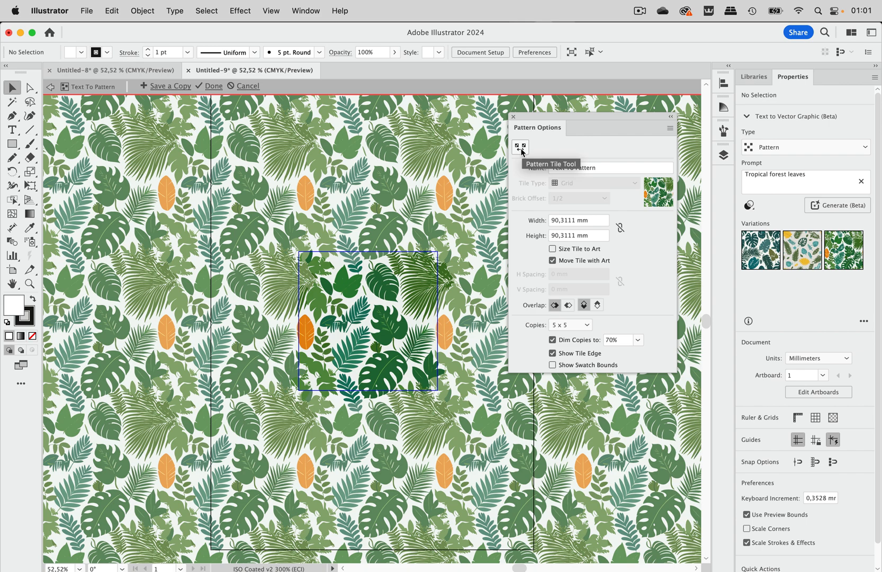
Step: Try shifting the dark green split leaf near the tile's upper middle, and undo the move
scroll(441, 251, "up", 5)
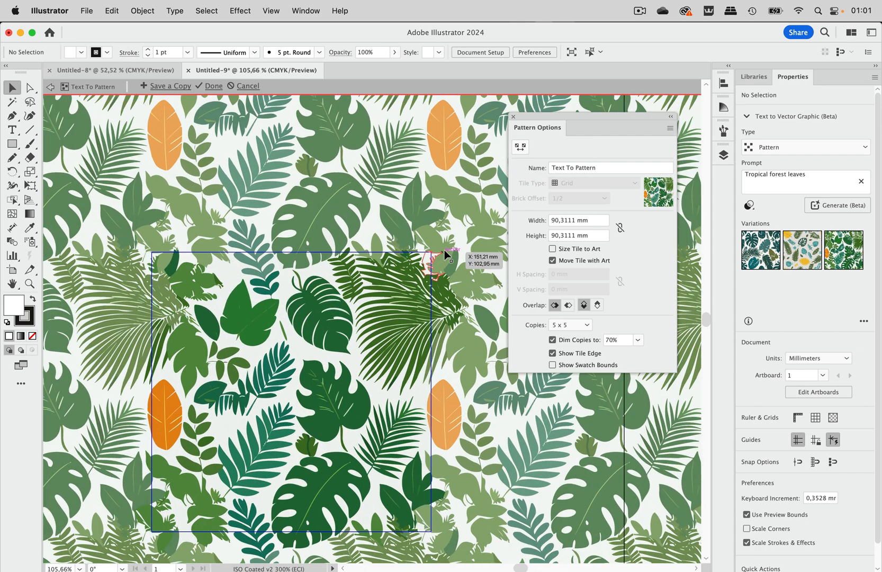
scroll(445, 250, "up", 5)
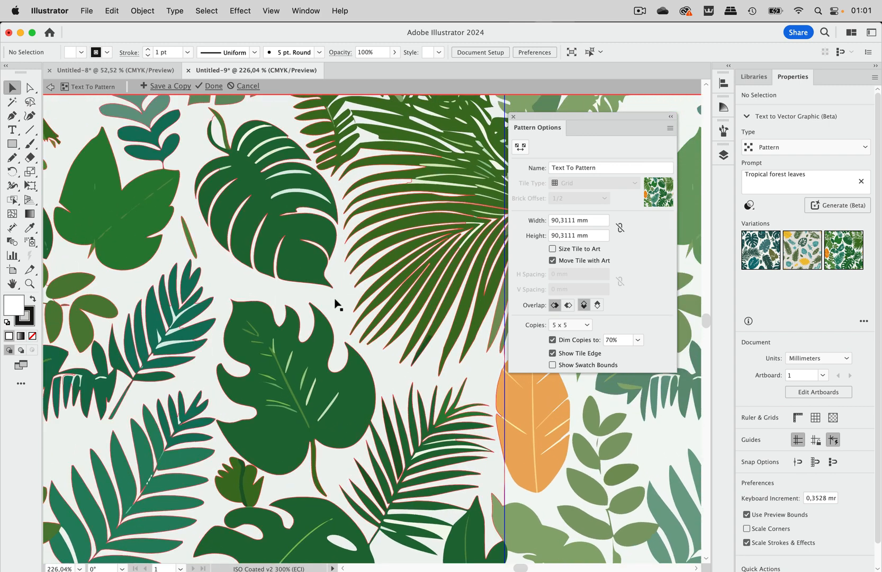
left_click(284, 221)
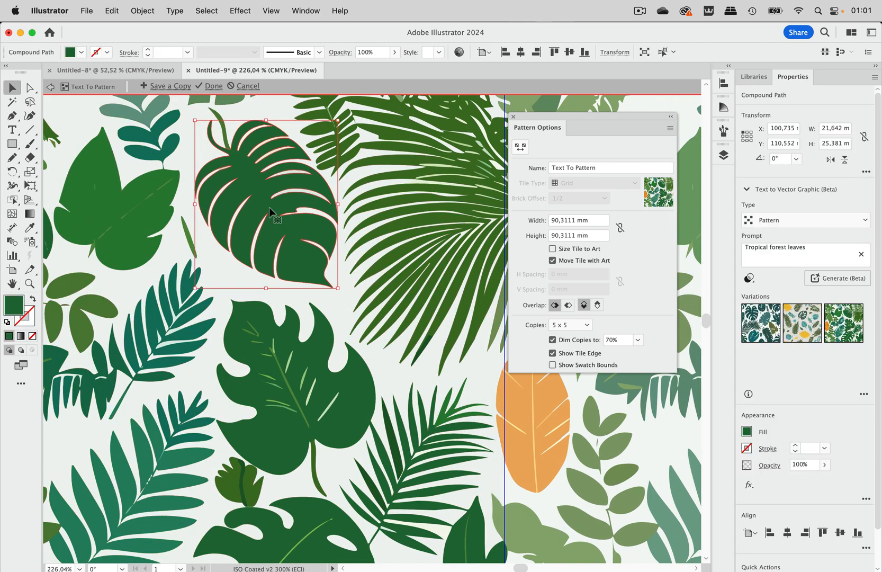
left_click_drag(263, 197, 273, 213)
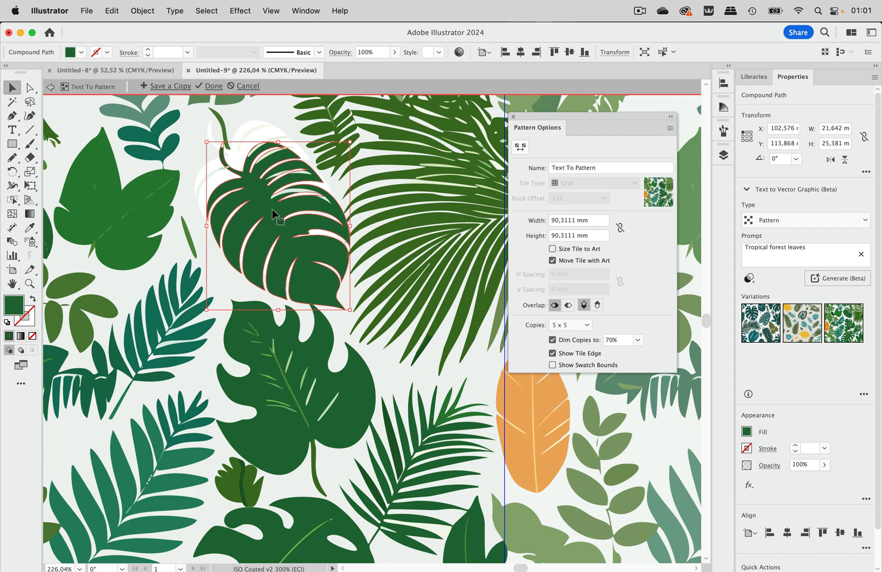
key("a")
key("super+z")
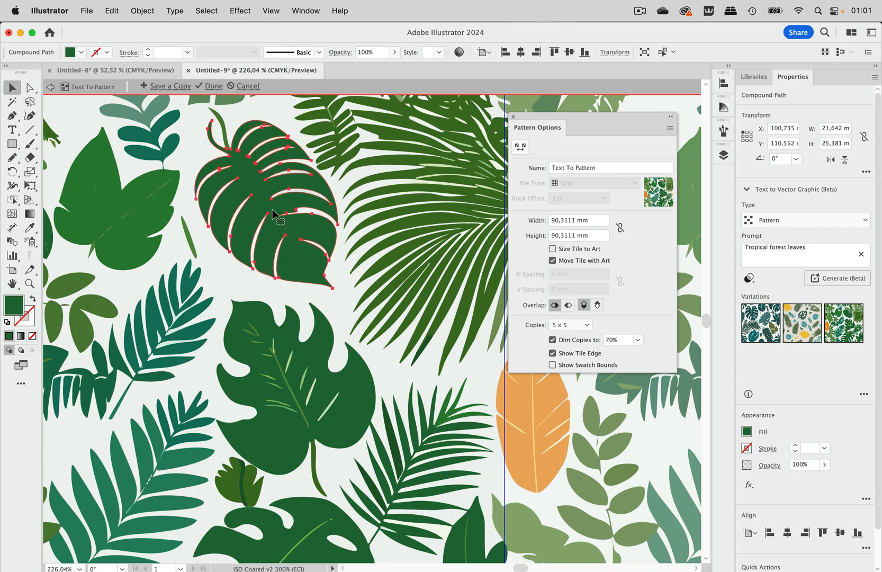
Step: Enlarge the pattern tile to about 100.9 by 98.4 mm with the Pattern Tile Tool, and cancel the pattern edit
scroll(395, 234, "down", 10)
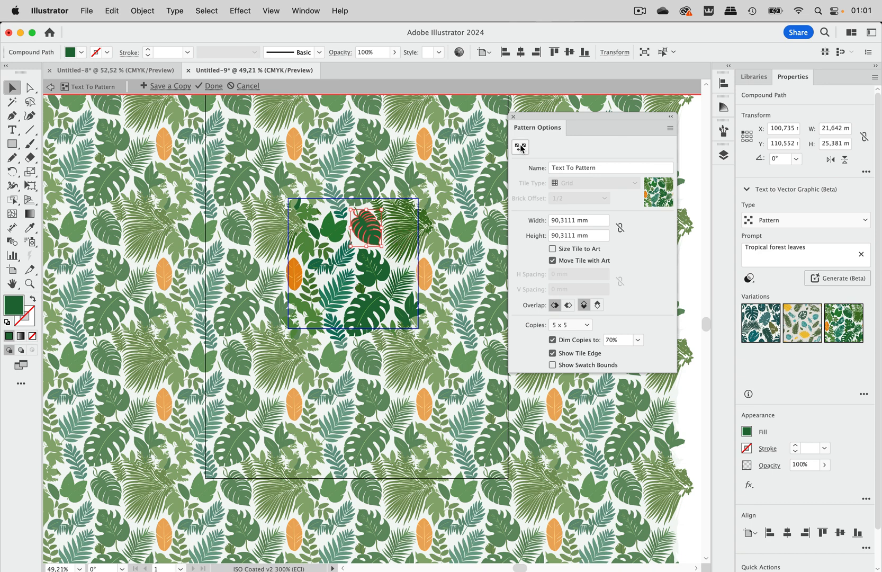
left_click(520, 147)
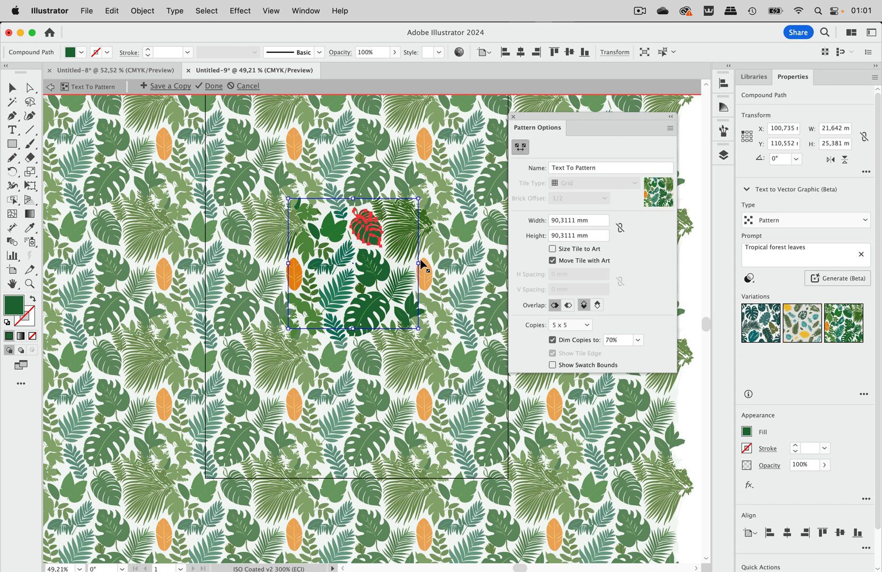
left_click_drag(418, 263, 433, 263)
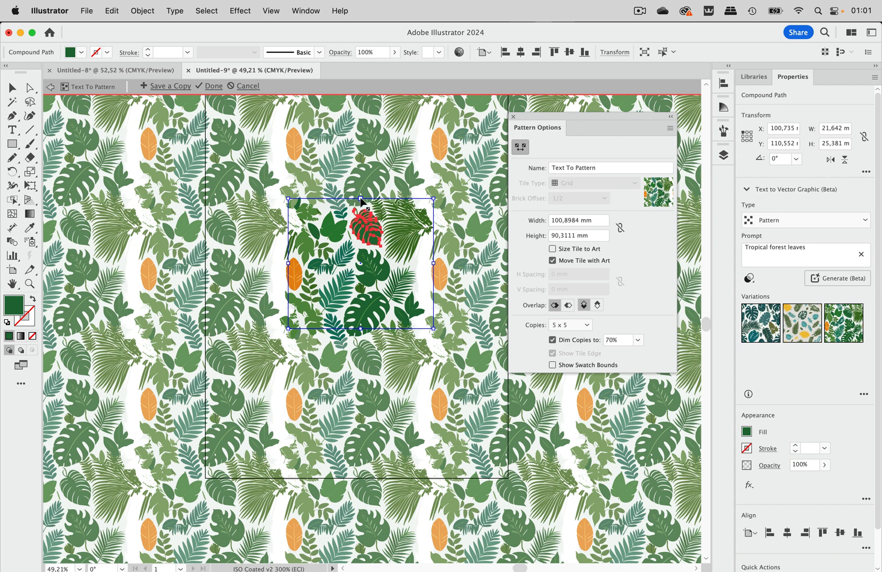
left_click_drag(361, 198, 361, 191)
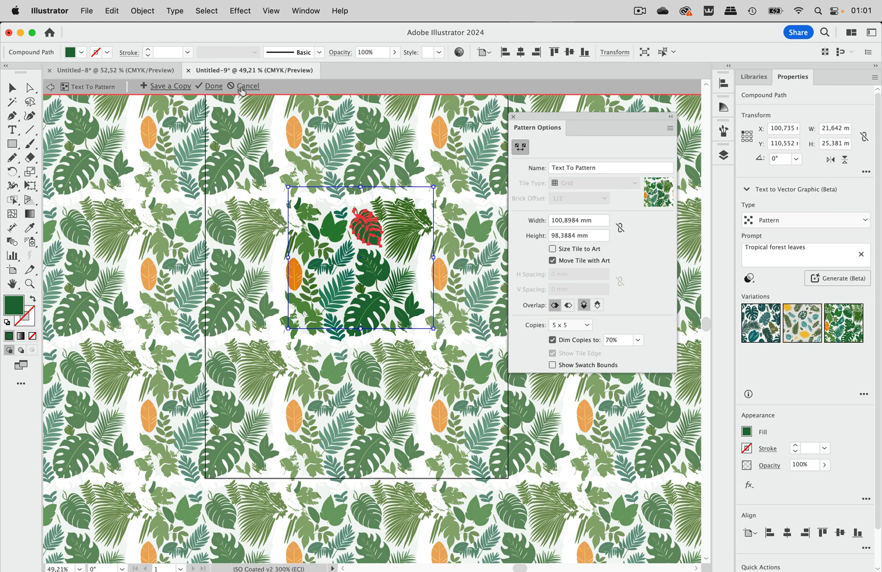
left_click(247, 86)
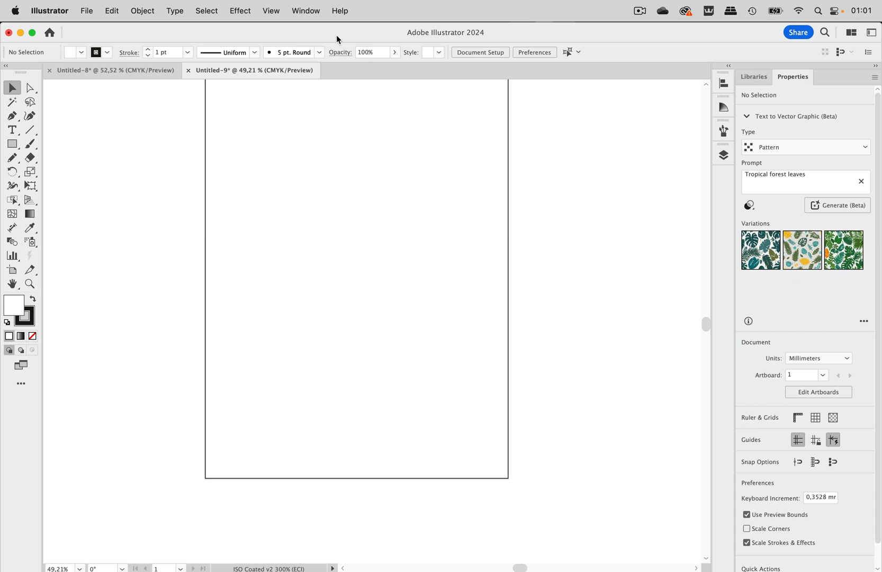
Step: Show the Swatches panel and open the tropical leaf pattern swatch for editing
left_click(307, 11)
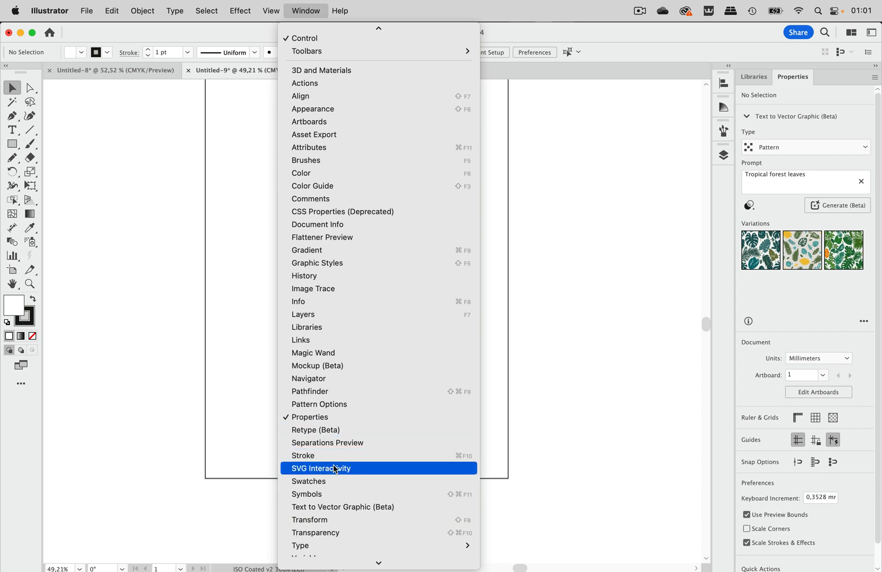
left_click(333, 487)
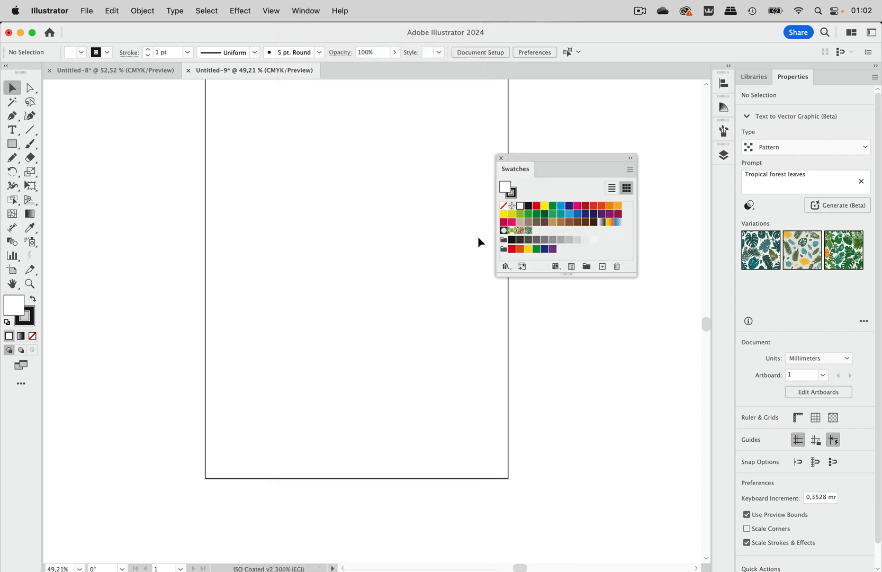
double_click(529, 231)
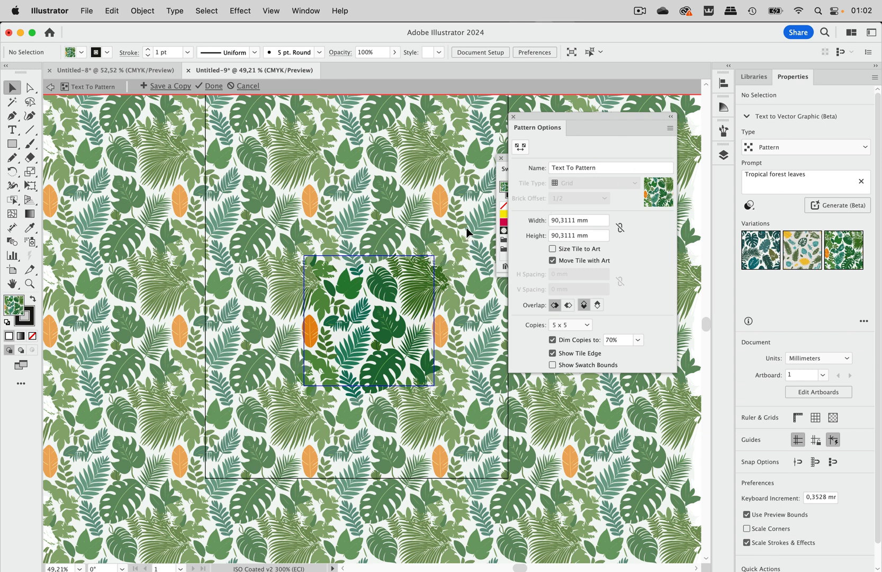
Step: Copy all the artwork of the pattern tile, cancel pattern editing, and paste the artwork onto the artboard
left_click_drag(462, 231, 228, 436)
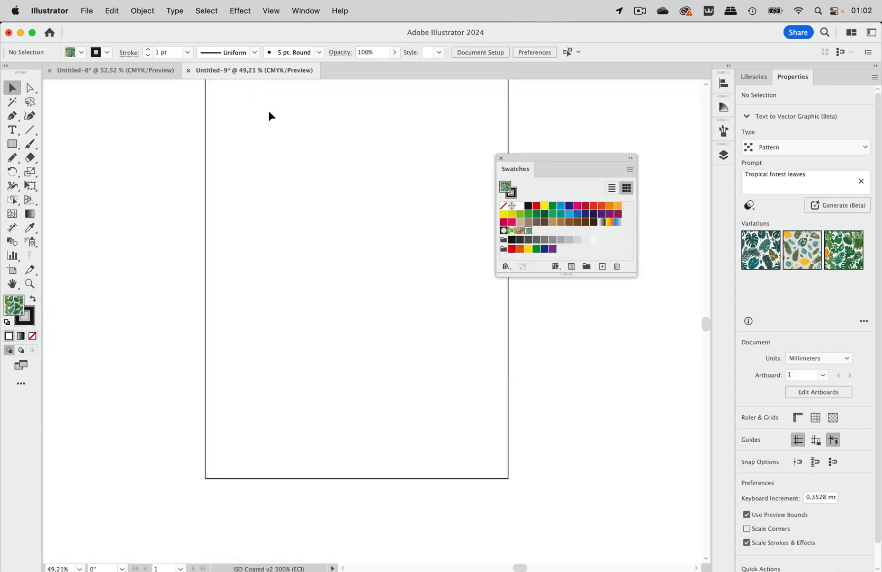
left_click(247, 86)
key("super+v")
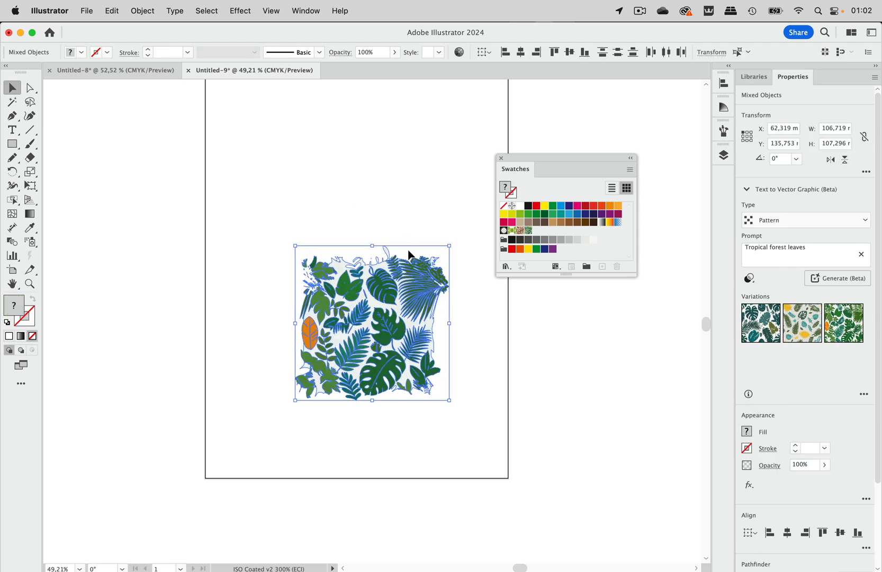
scroll(423, 371, "up", 5)
left_click(520, 348)
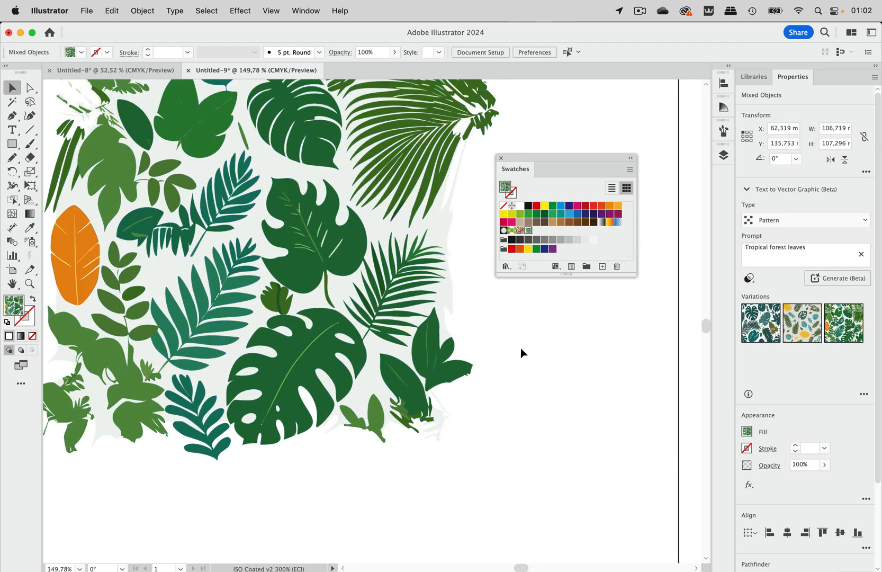
Step: Move the large pale background compound path away from the leaves, partly beyond the artboard's left edge
scroll(520, 347, "up", 5)
scroll(521, 348, "left", 2)
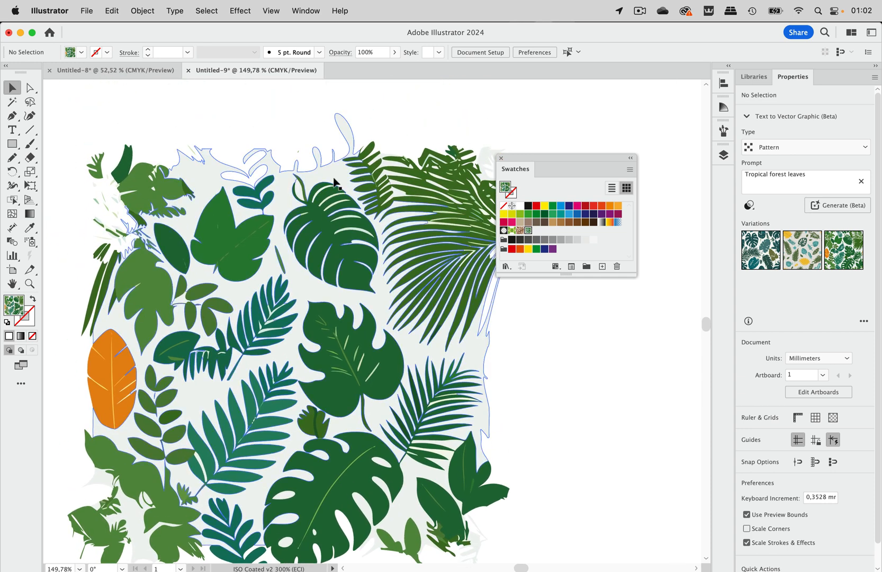
left_click(334, 175)
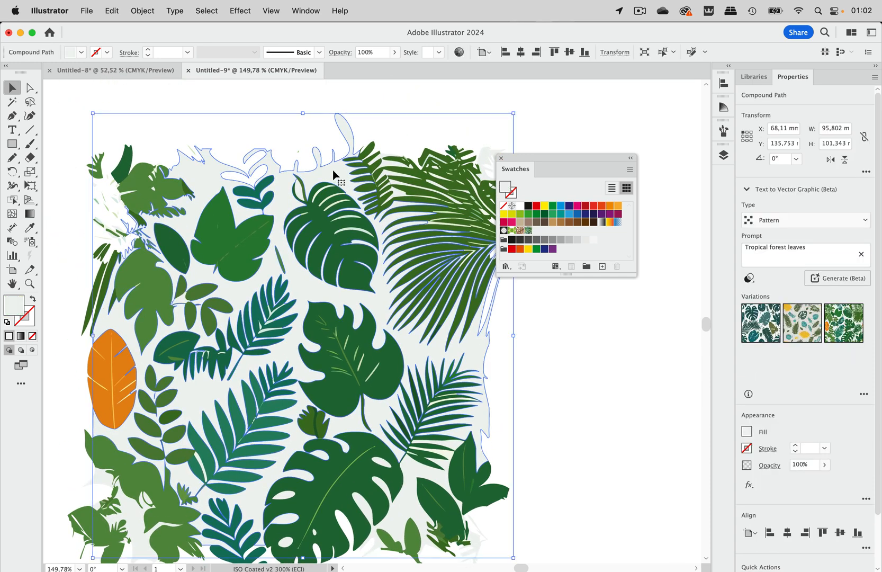
left_click_drag(333, 175, 362, 110)
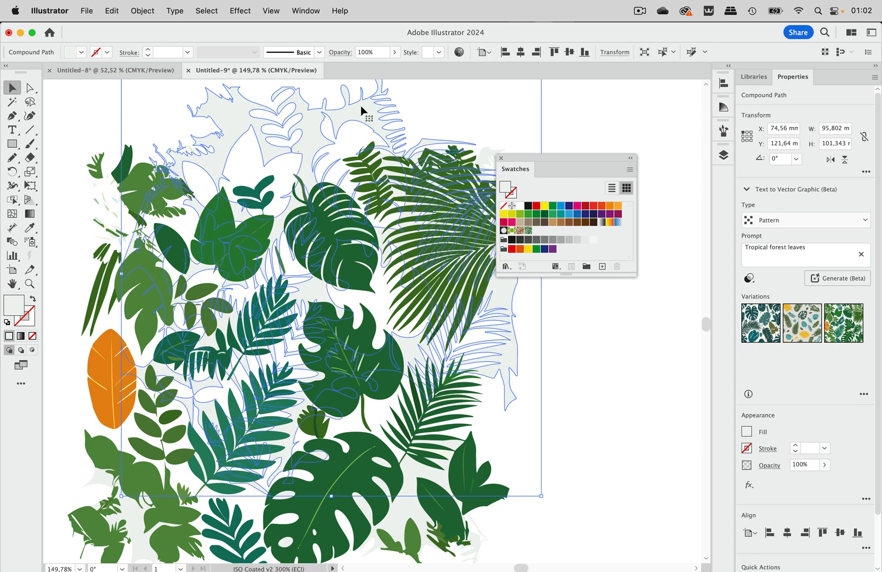
scroll(362, 110, "down", 5)
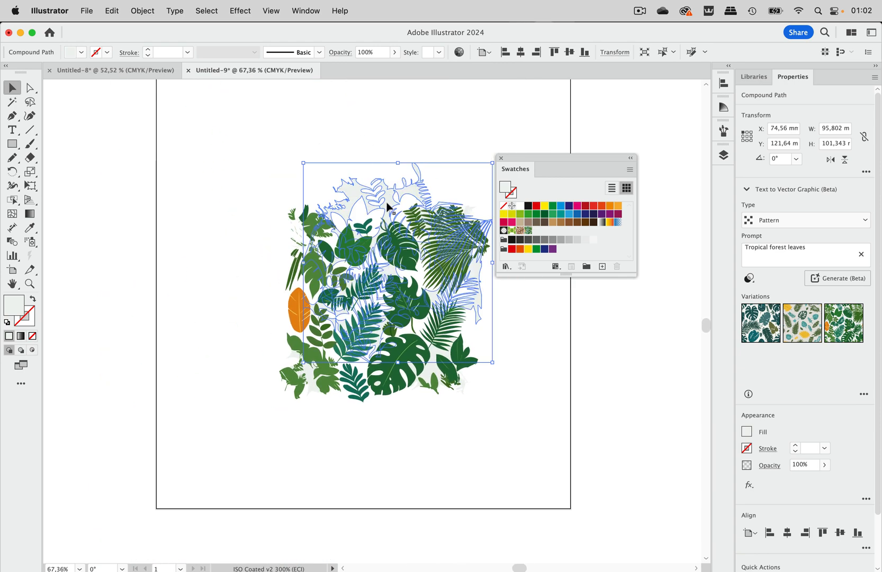
left_click_drag(388, 203, 138, 181)
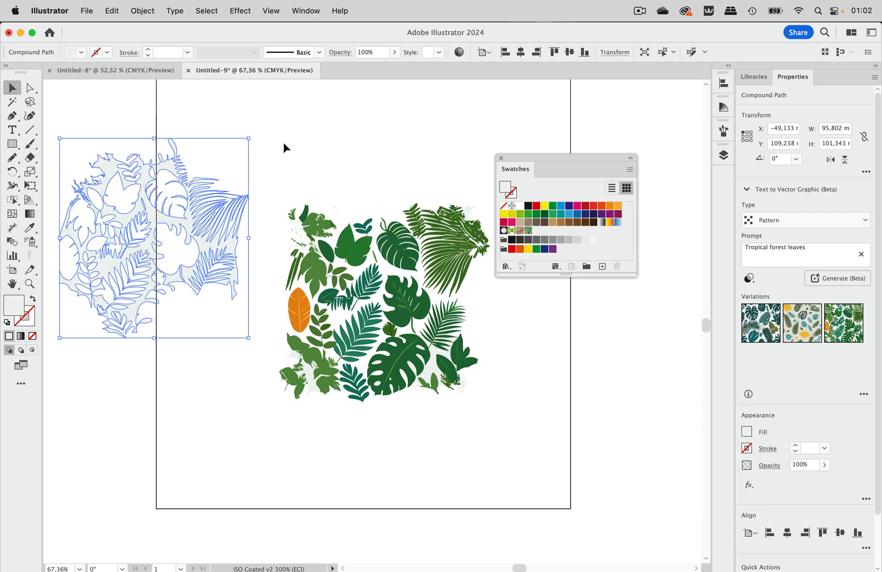
left_click(266, 167)
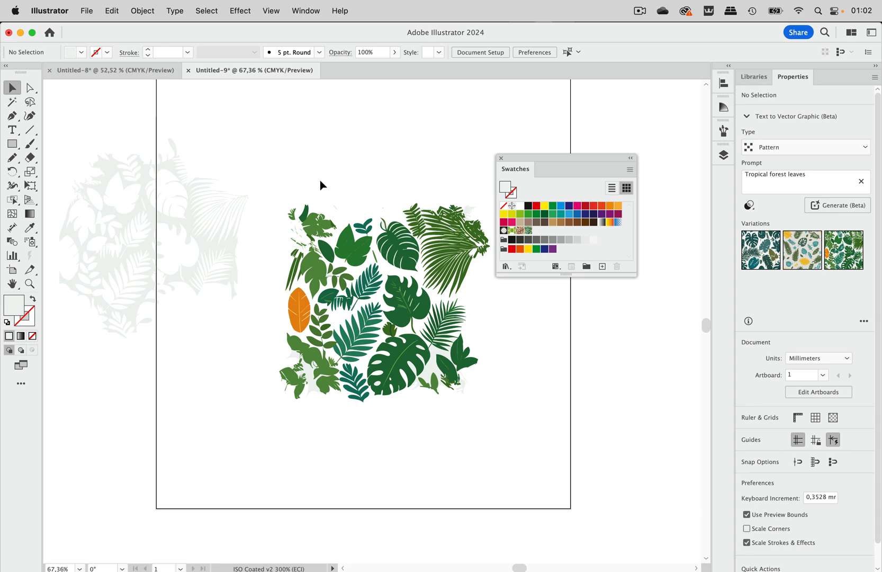
Step: Delete the pale background fragments around the leaves at the artwork's lower-left corner
left_click_drag(269, 170, 508, 424)
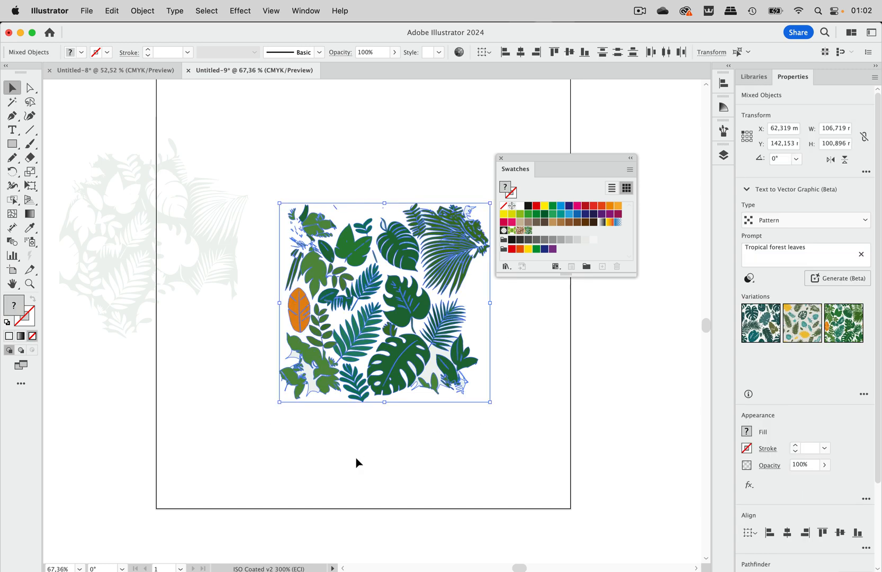
left_click(333, 438)
left_click(315, 389)
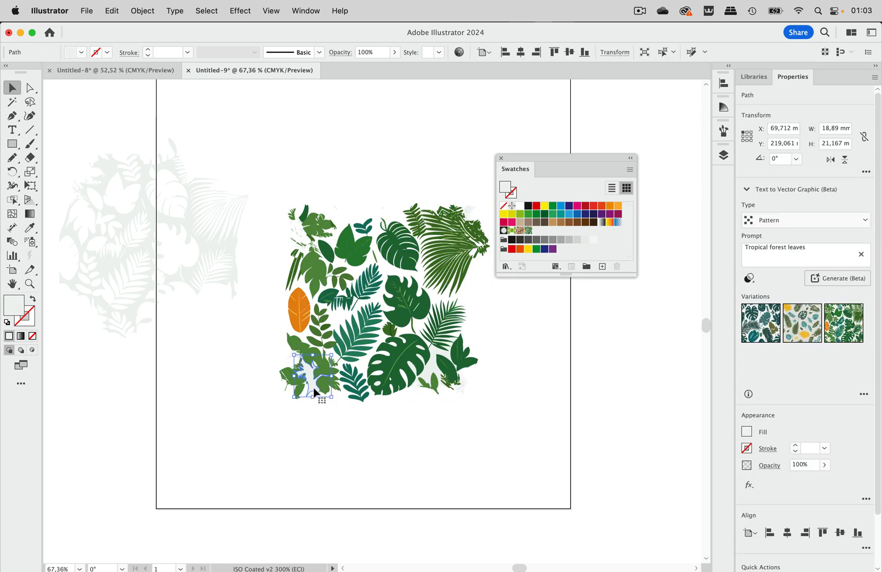
key("Delete")
left_click(293, 354)
key("Delete")
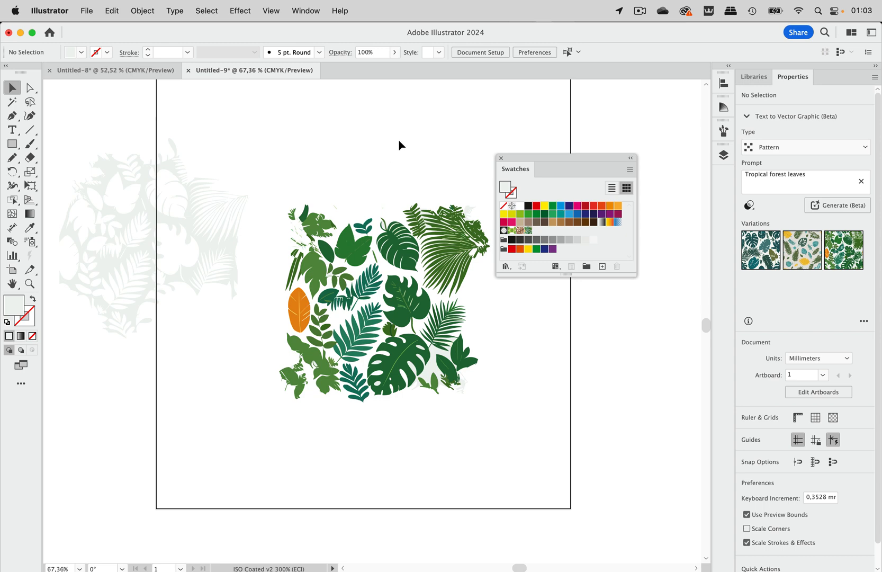
Step: Undo the fragment deletions and the move of the pale background shape
key("super+z")
key("super+z")
key("super+z")
key("super+z")
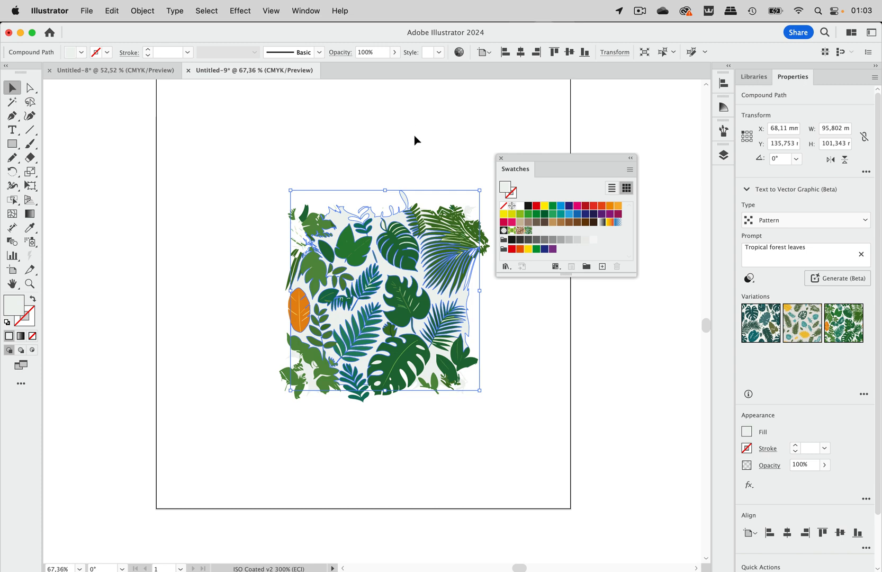
Step: Select all pale background pieces by the same Fill Color and move them together off the leaves, beyond the artboard's left edge
left_click(414, 140)
left_click(407, 197)
left_click(217, 12)
mouse_move(222, 134)
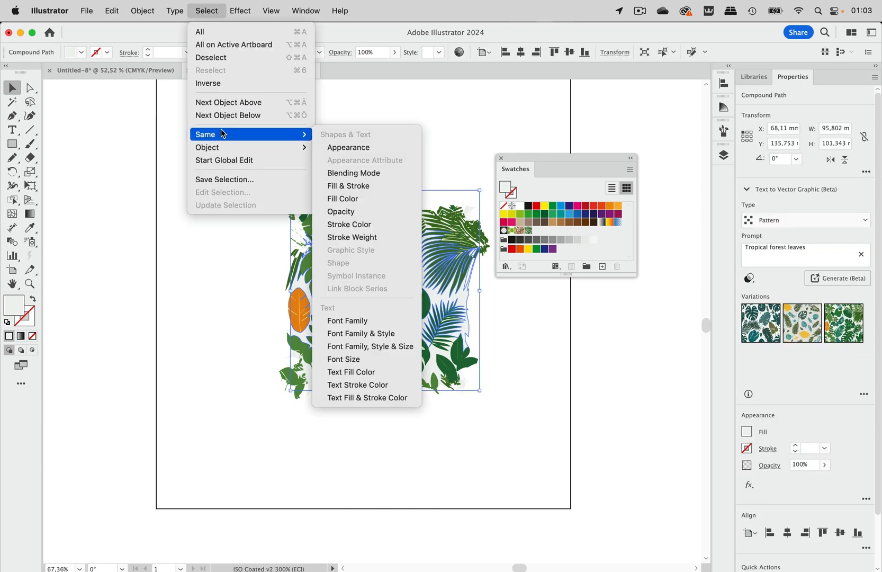
left_click(363, 199)
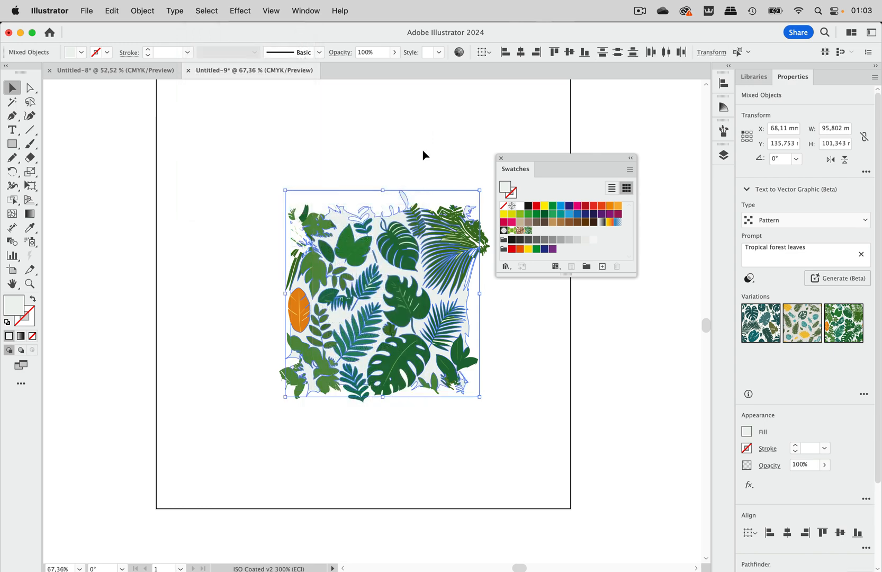
left_click_drag(342, 317, 135, 236)
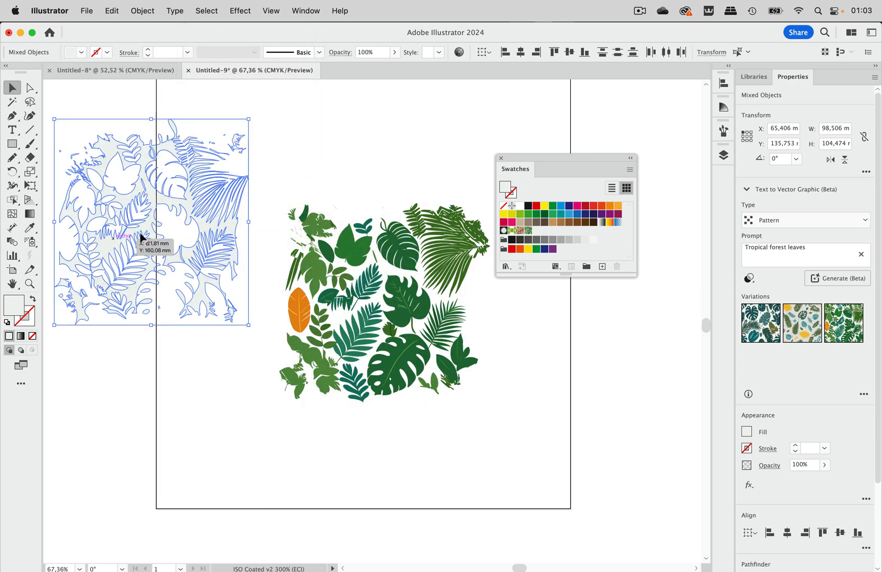
left_click(290, 184)
Step: Select the cut leaf fragments at the artwork's upper-left corner and move them right, beyond the palm fan, to about X 170 mm
left_click_drag(281, 175, 310, 213)
scroll(310, 212, "up", 3)
scroll(310, 212, "up", 4)
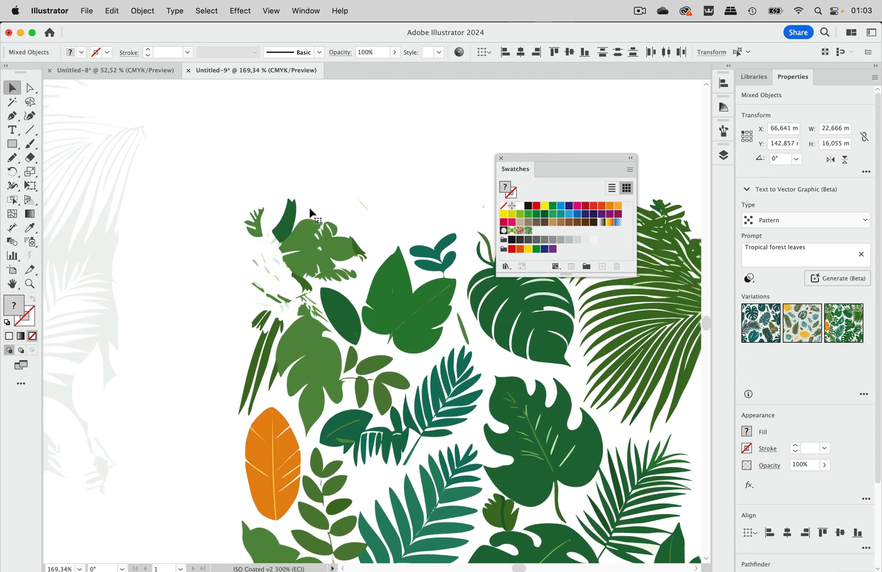
left_click_drag(583, 166, 644, 96)
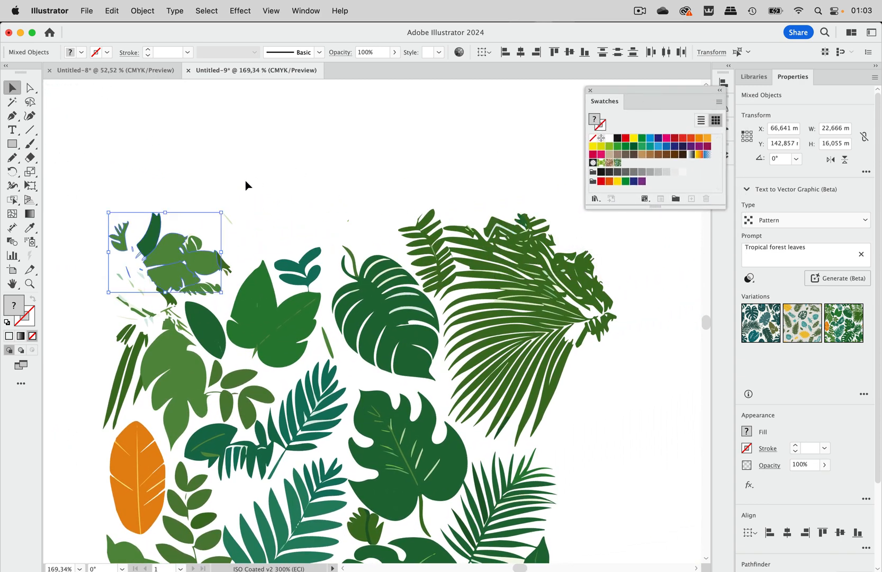
scroll(245, 185, "down", 3)
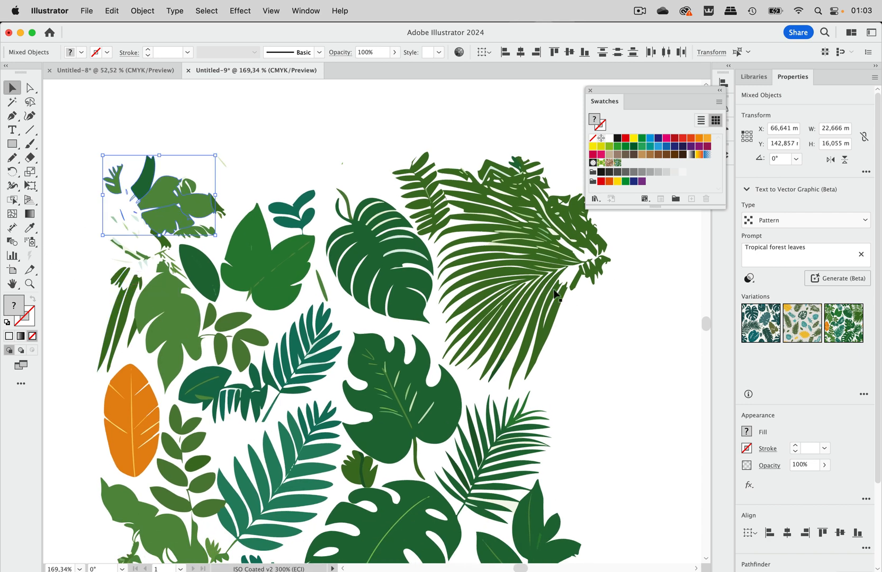
left_click_drag(100, 264, 138, 291)
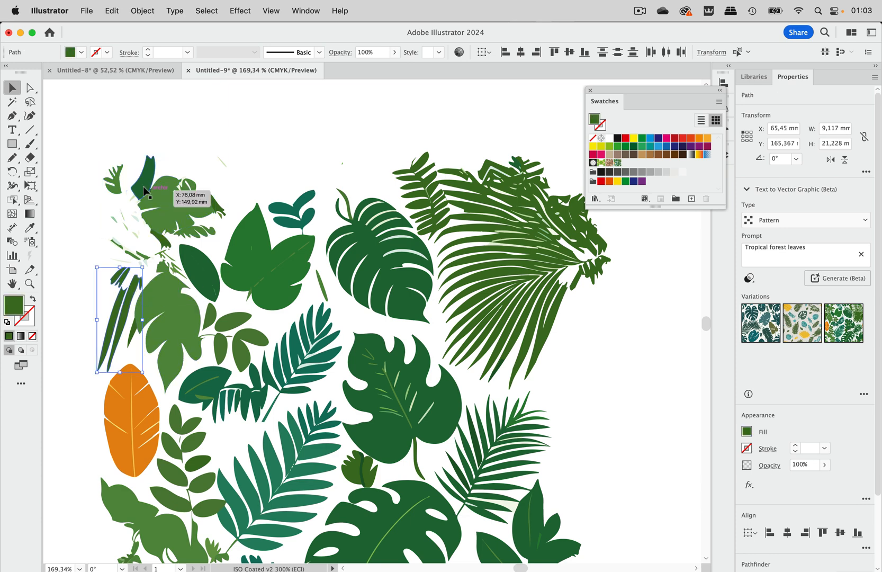
left_click_drag(98, 146, 174, 257)
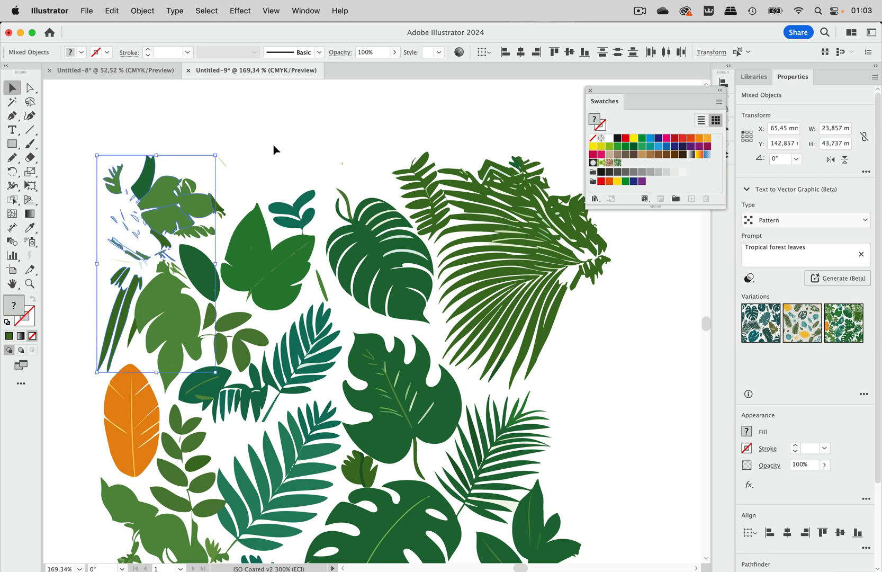
left_click(220, 210, "shift")
left_click_drag(206, 234, 687, 239)
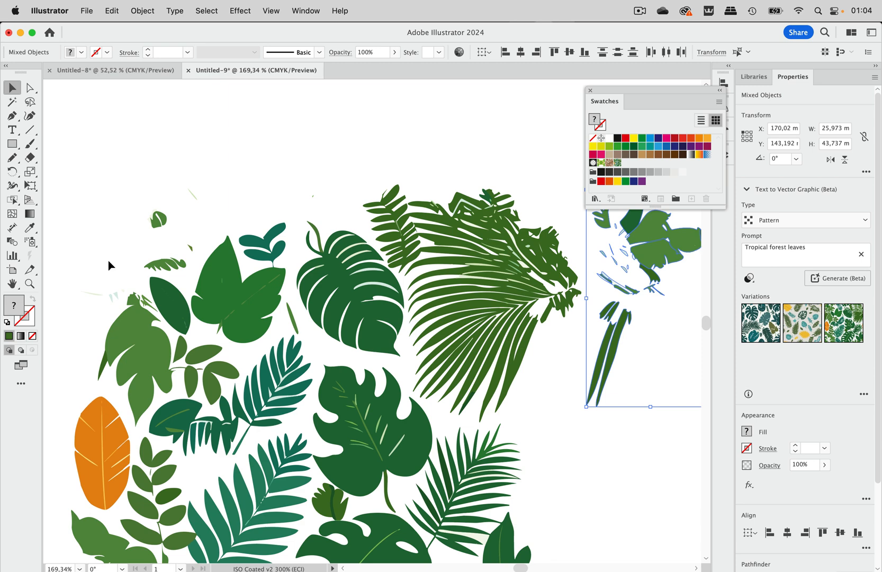
Step: Select the small fragments left behind at the upper-left corner and repeat the last move on them
left_click_drag(124, 186, 200, 273)
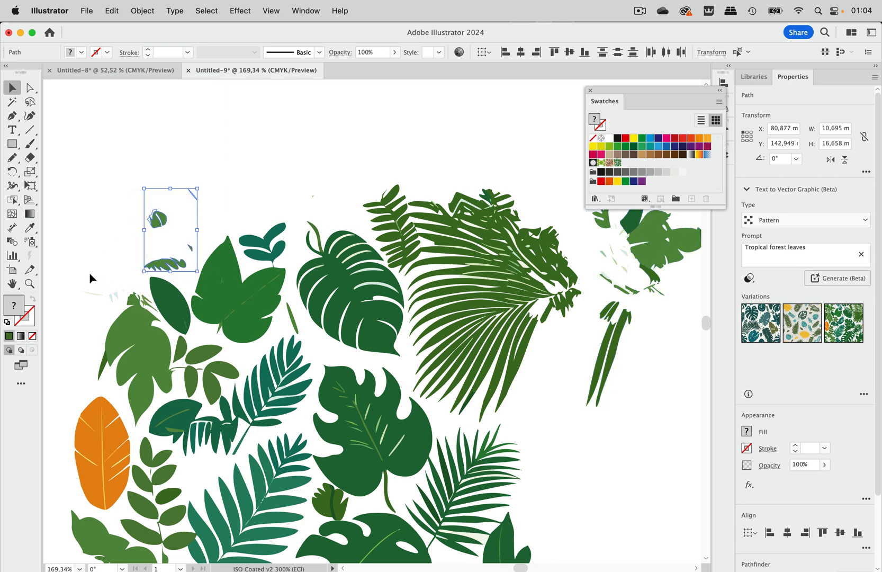
left_click_drag(89, 275, 119, 303)
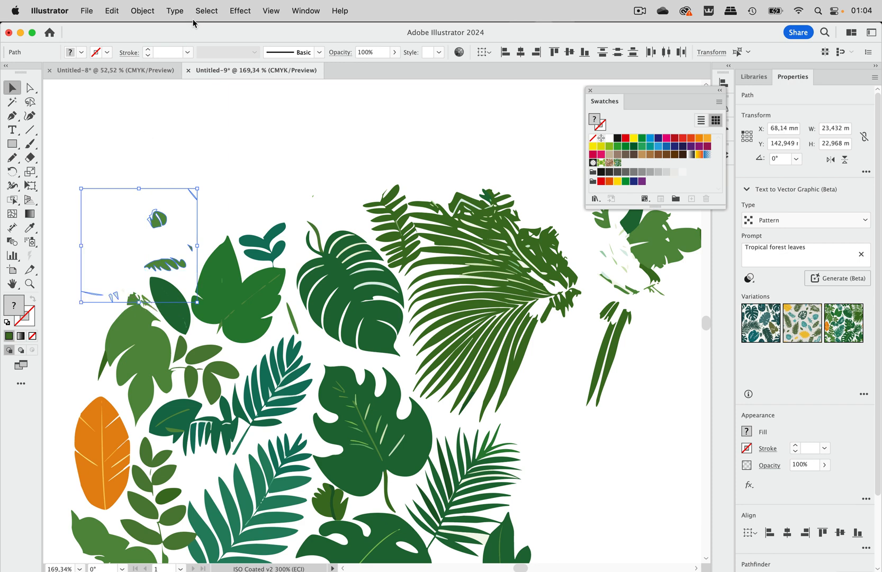
left_click(147, 11)
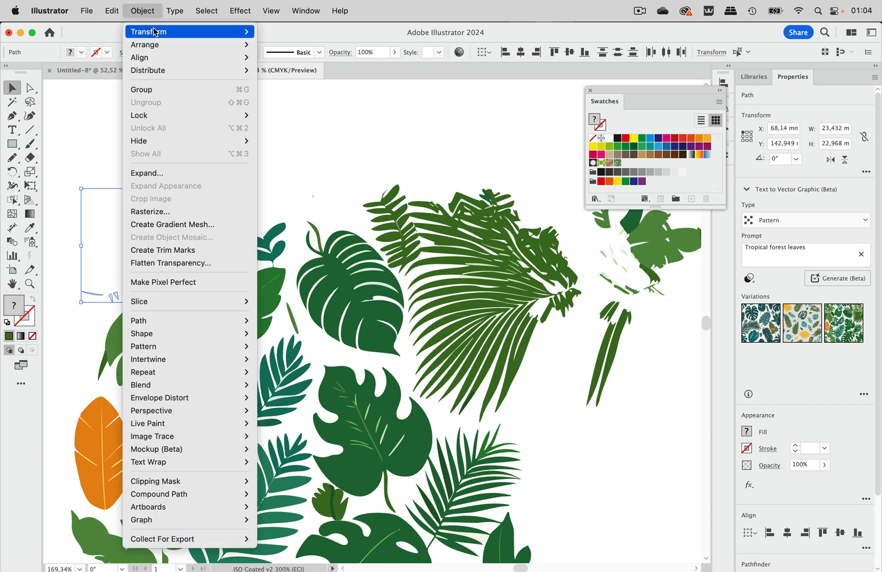
mouse_move(153, 32)
left_click(284, 32)
scroll(460, 125, "right", 5)
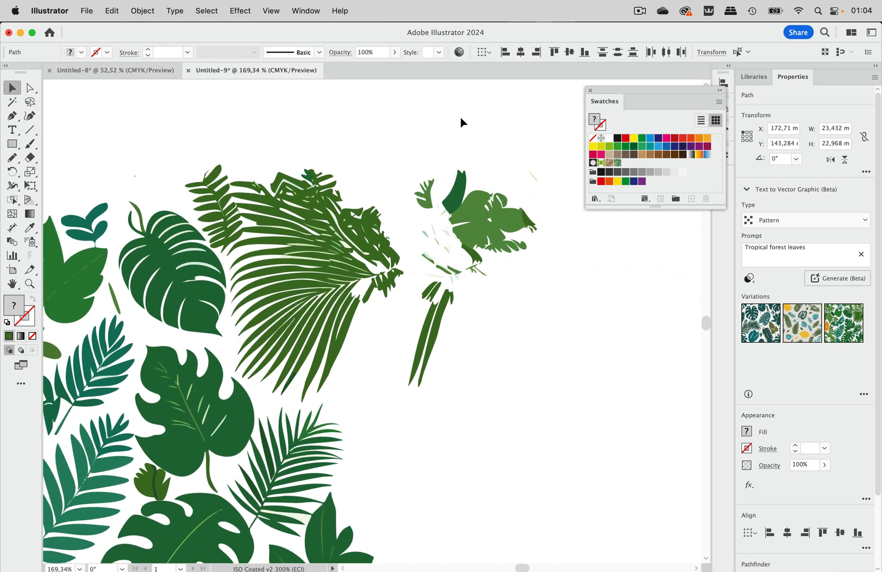
Step: Select all the relocated fragments and fit them against the cut edge of the palm fan to complete its leaves
left_click_drag(372, 155, 526, 399)
scroll(422, 355, "up", 10)
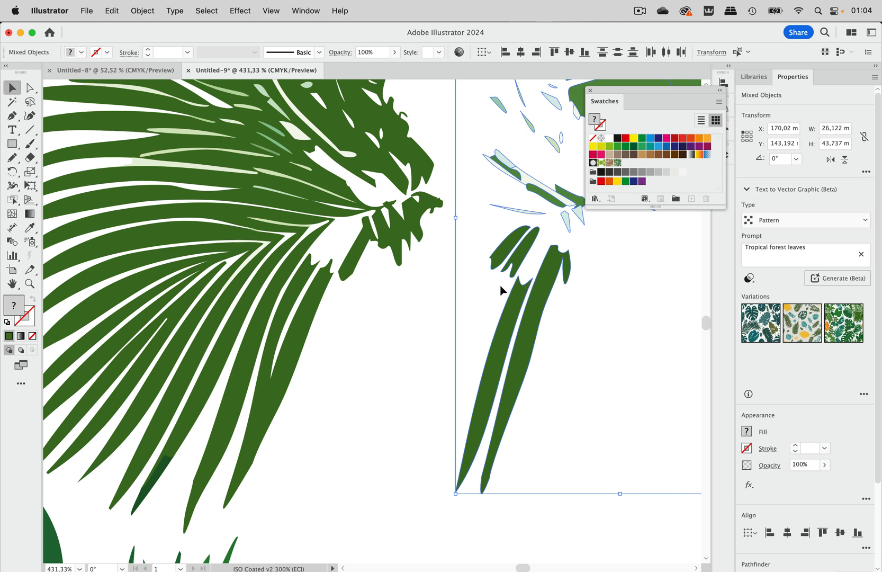
scroll(508, 282, "up", 5)
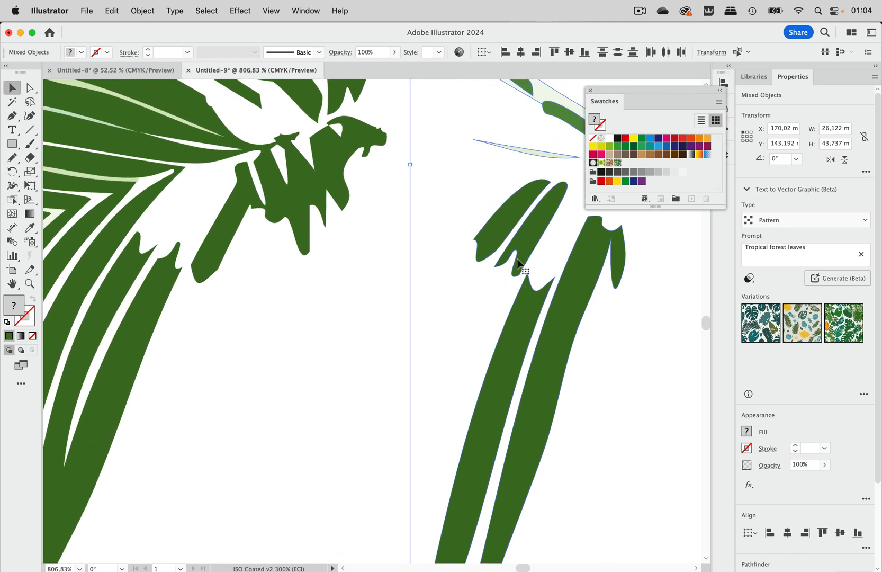
left_click_drag(515, 255, 178, 241)
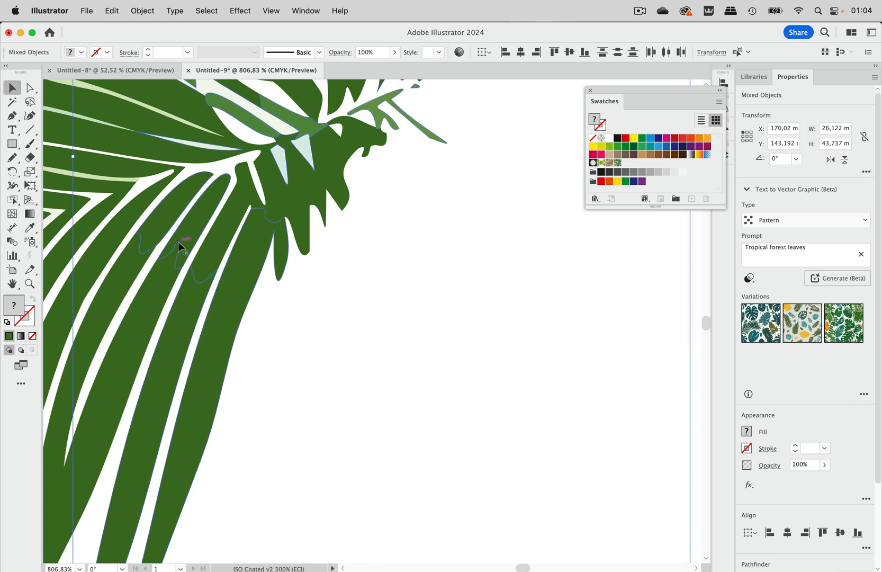
left_click(420, 299)
scroll(419, 299, "down", 10)
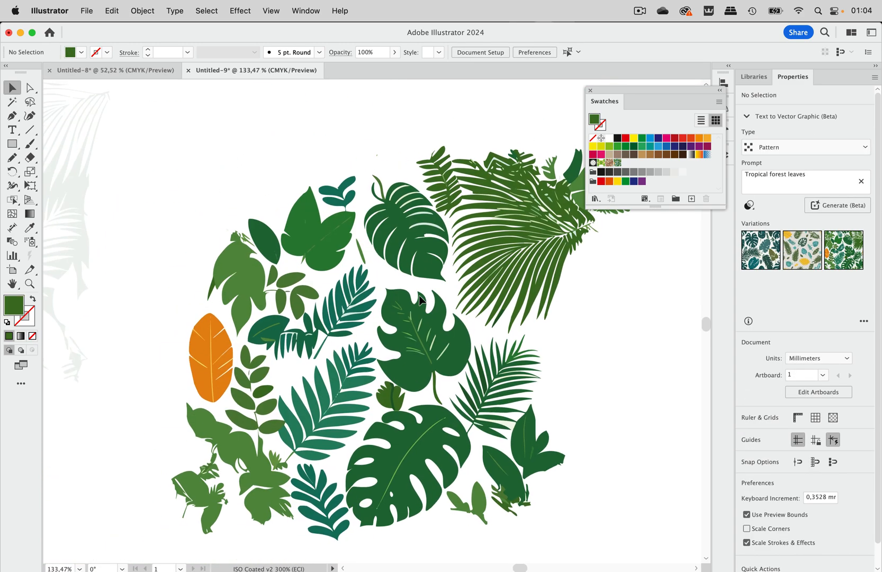
Step: Delete the stray pale green sliver above the leaf at the artwork's upper-right corner
scroll(419, 300, "right", 5)
scroll(420, 300, "down", 1)
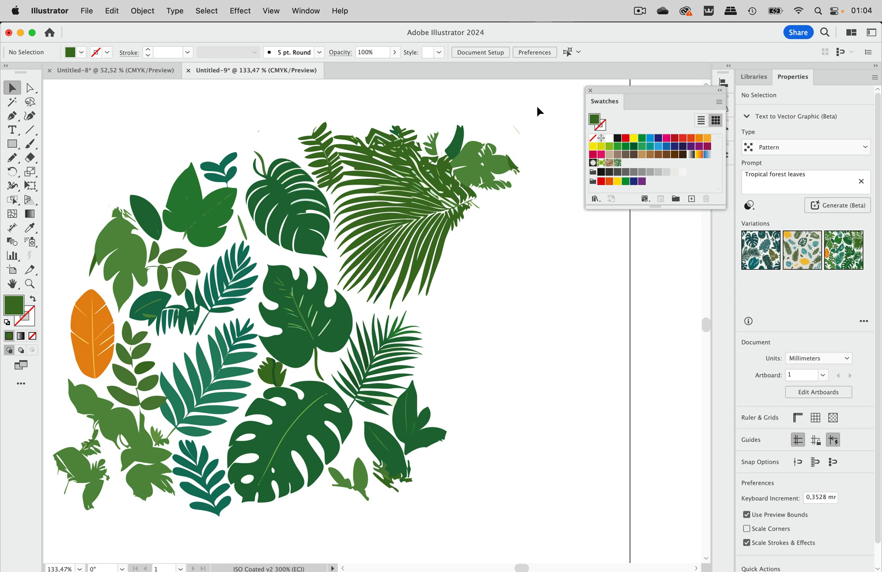
left_click(517, 130)
key("Delete")
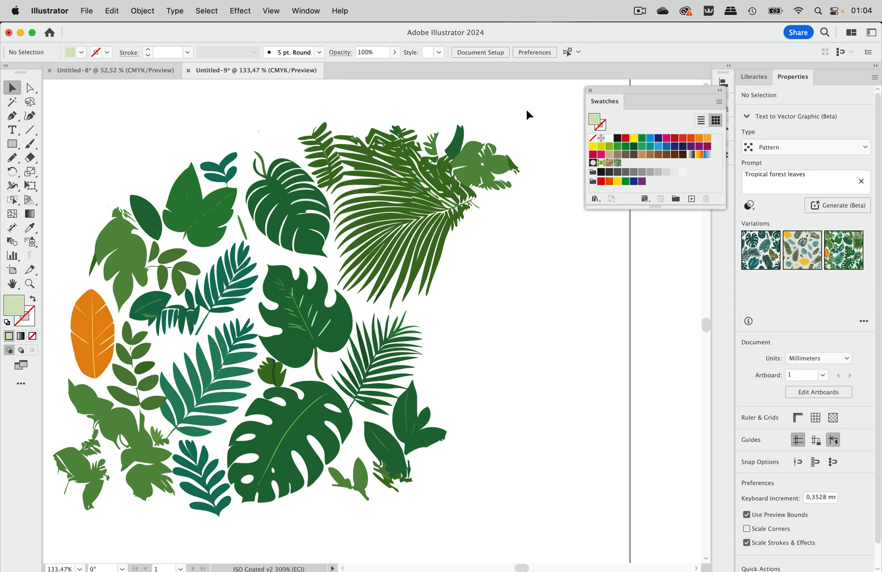
Step: Examine the rejoined palm fan cluster and the cut leaves along the artwork's lower edge
left_click_drag(527, 110, 343, 281)
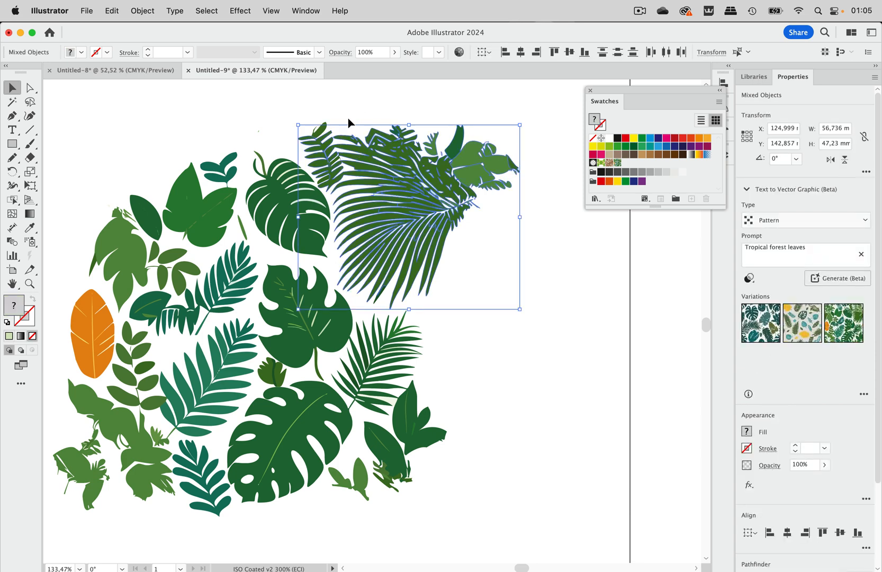
left_click(481, 386)
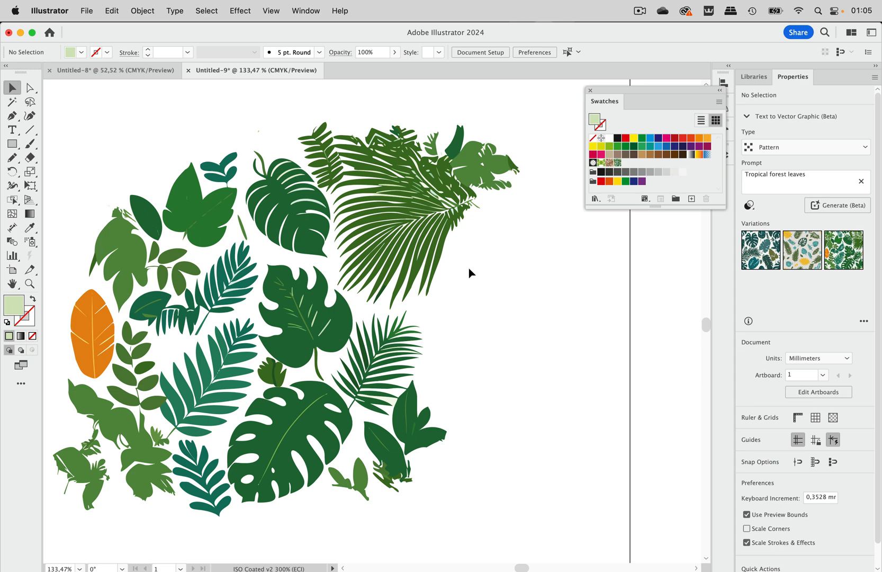
scroll(483, 279, "left", 3)
scroll(483, 279, "down", 1)
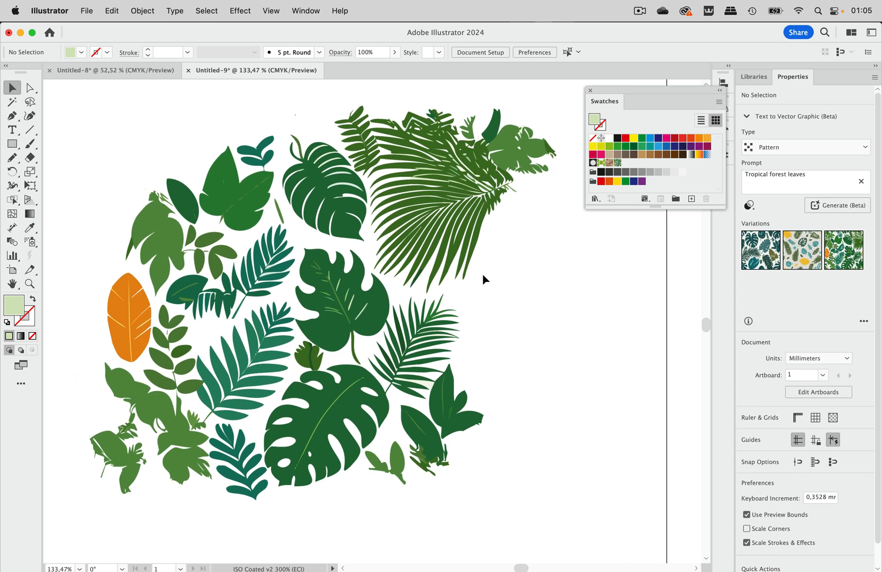
scroll(338, 400, "left", 3)
scroll(338, 400, "down", 3)
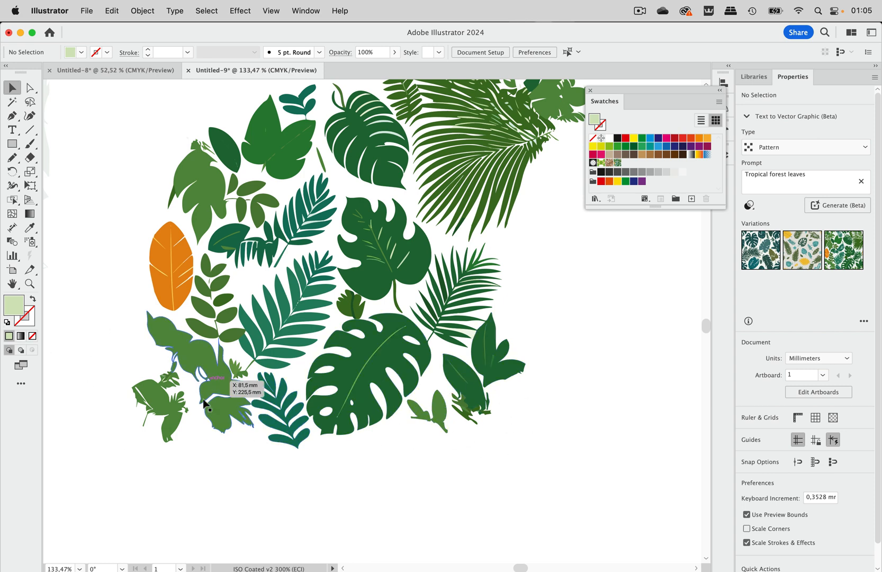
scroll(416, 413, "up", 4)
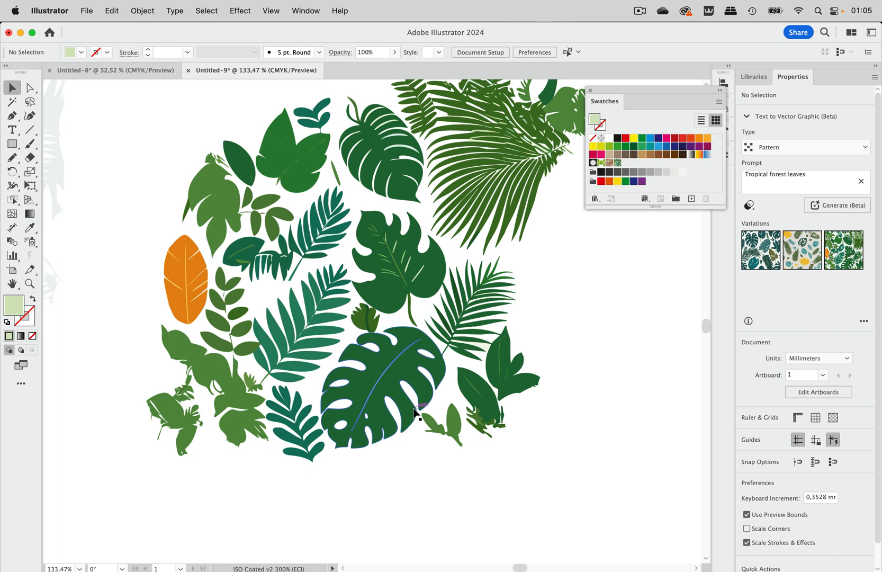
scroll(415, 413, "right", 2)
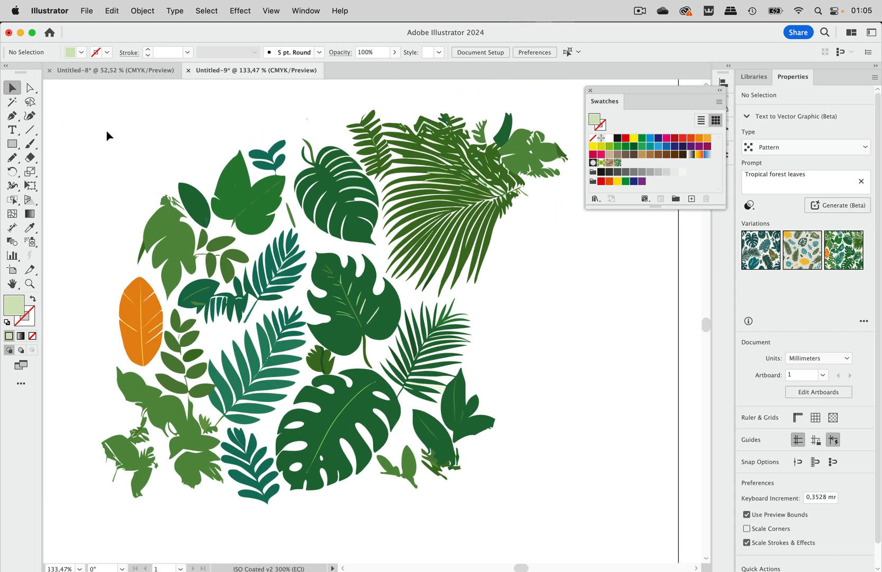
Step: Select all the leaves and make a new pattern from them, dismissing the notice about the added swatch
left_click_drag(95, 106, 587, 512)
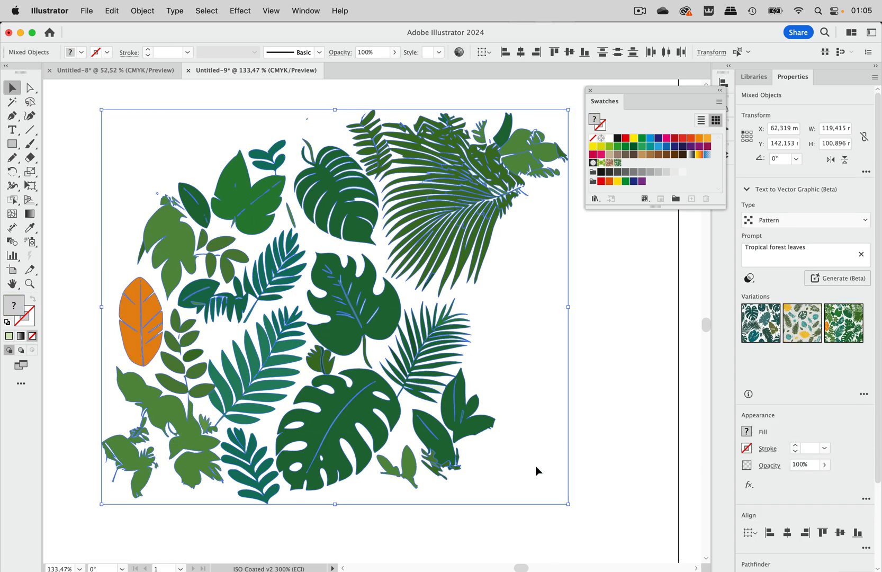
left_click(143, 11)
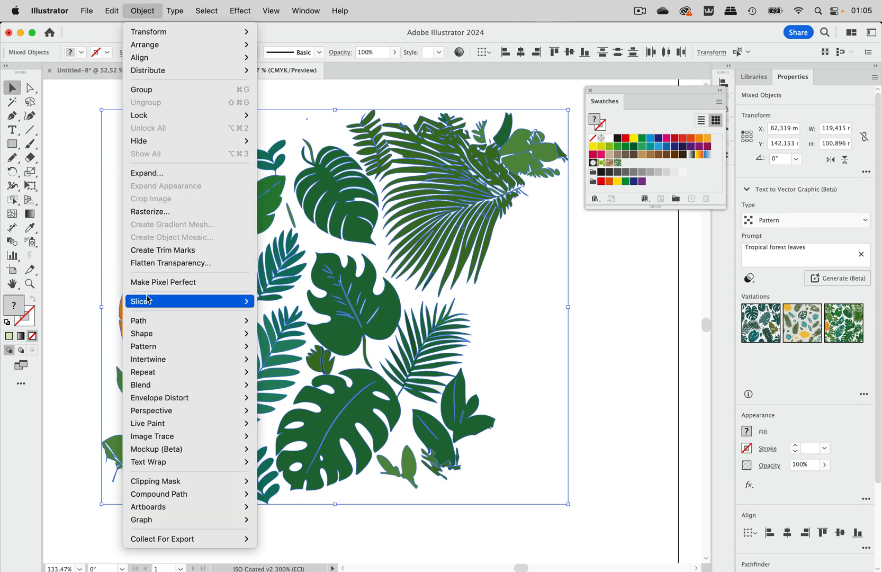
mouse_move(154, 346)
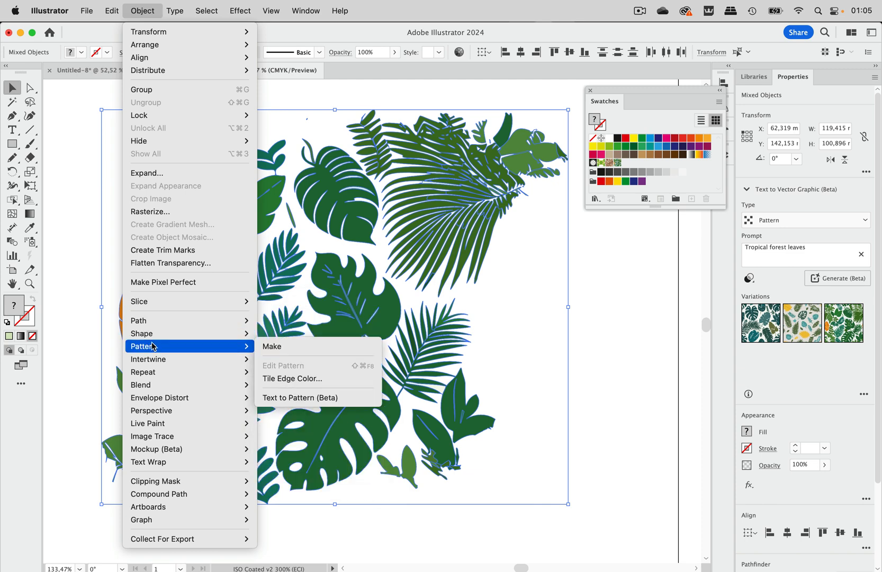
left_click(317, 348)
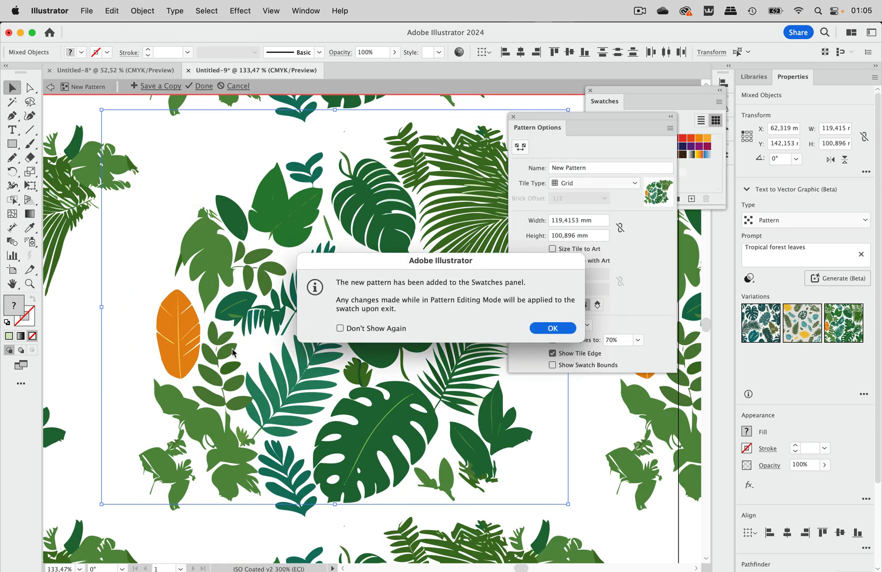
left_click(552, 328)
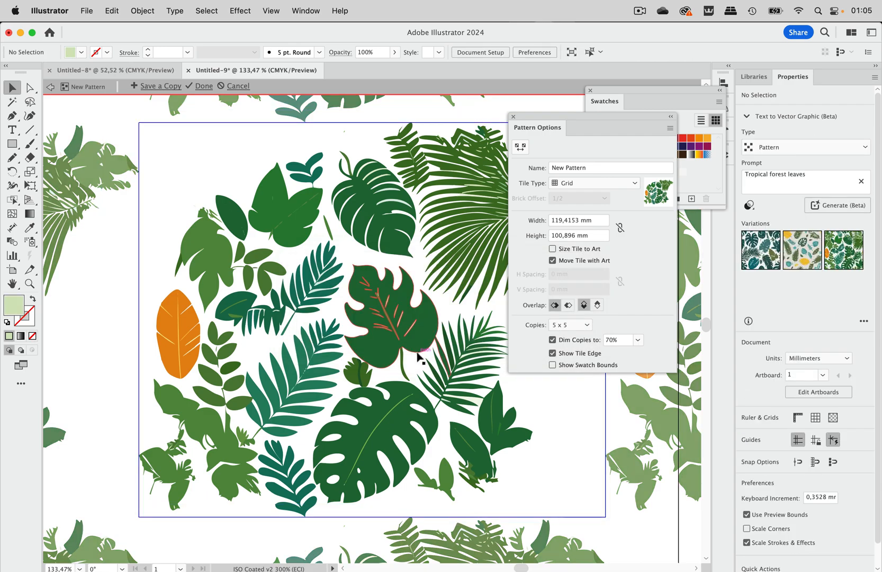
Step: Try the Brick by Row tile type for the pattern, then set it to Brick by Column
scroll(415, 356, "down", 2)
scroll(416, 356, "right", 3)
scroll(416, 355, "down", 1)
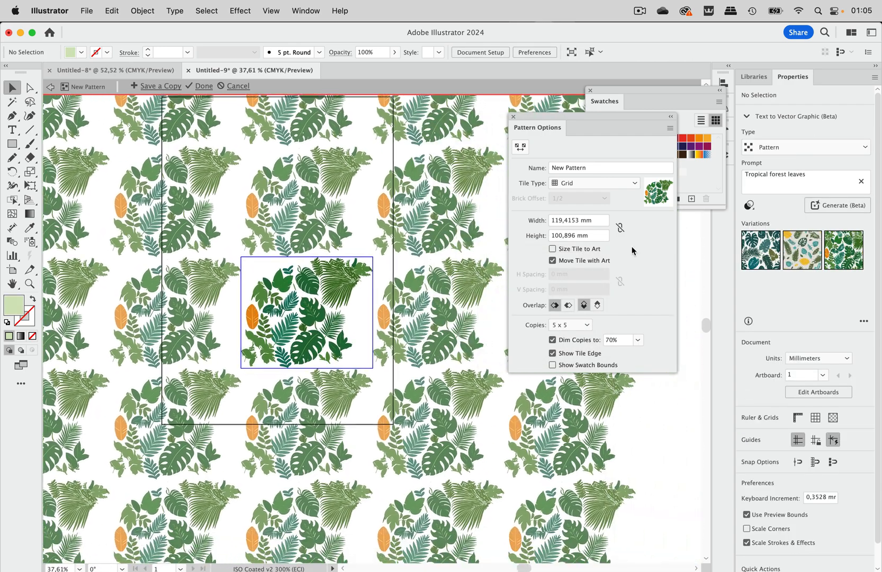
left_click(593, 188)
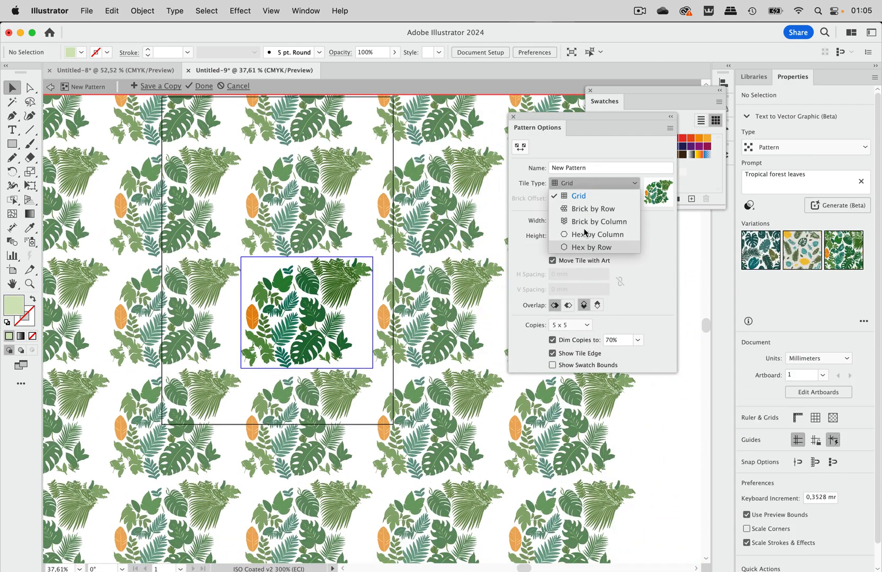
left_click(585, 208)
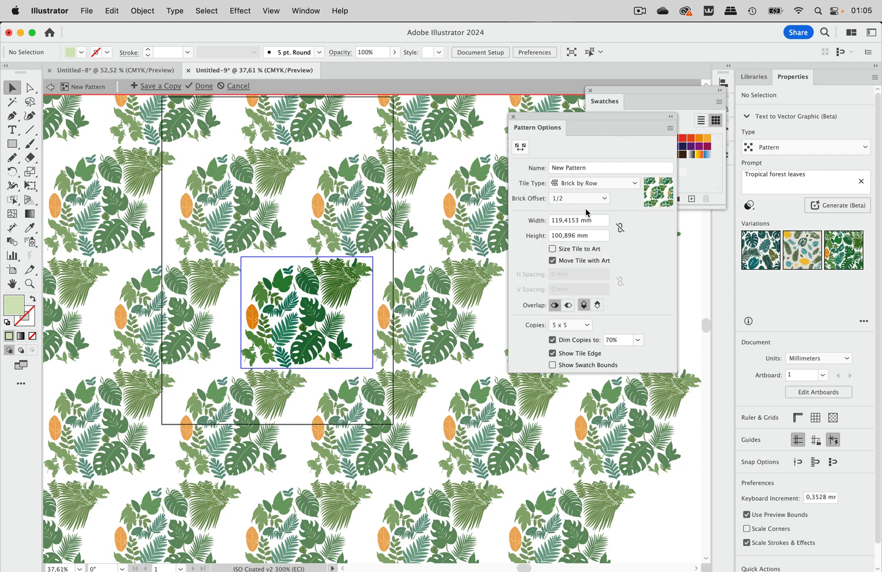
left_click(586, 178)
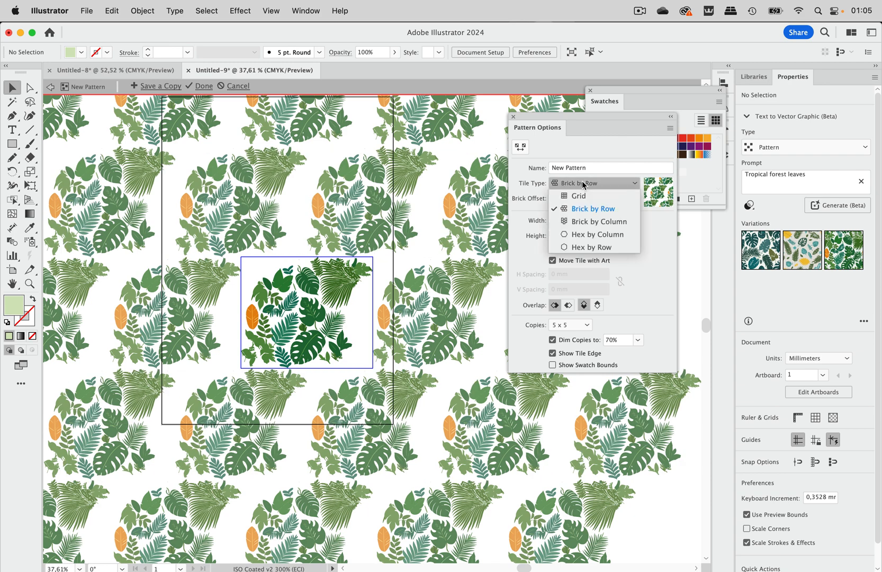
left_click(585, 219)
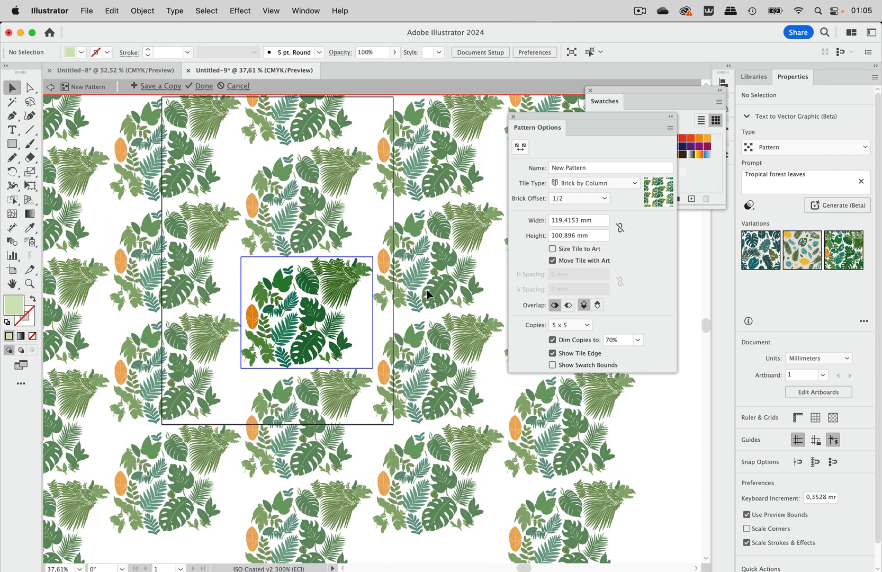
Step: Shrink the pattern tile with the Pattern Tile Tool to about 101.5 mm wide and 90.5 mm high so the leaves interlock
left_click(520, 146)
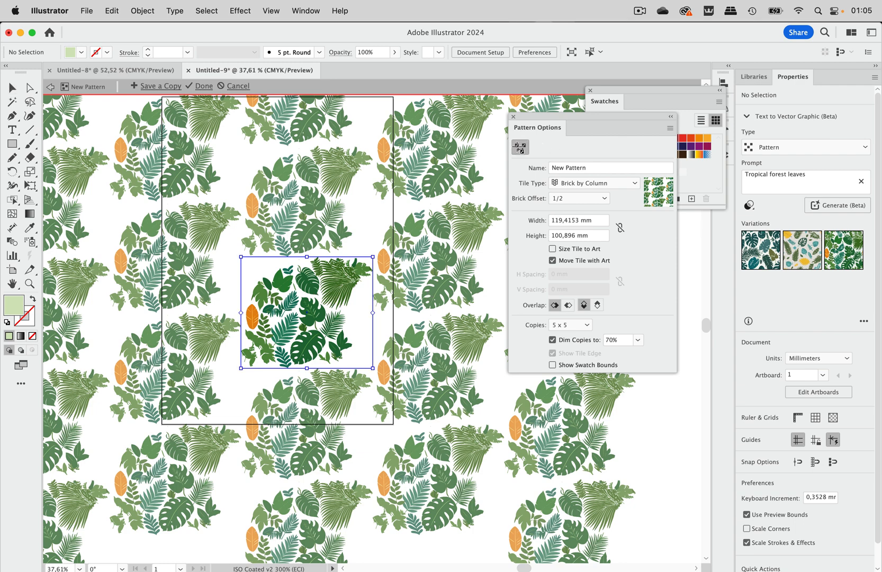
left_click_drag(307, 257, 307, 268)
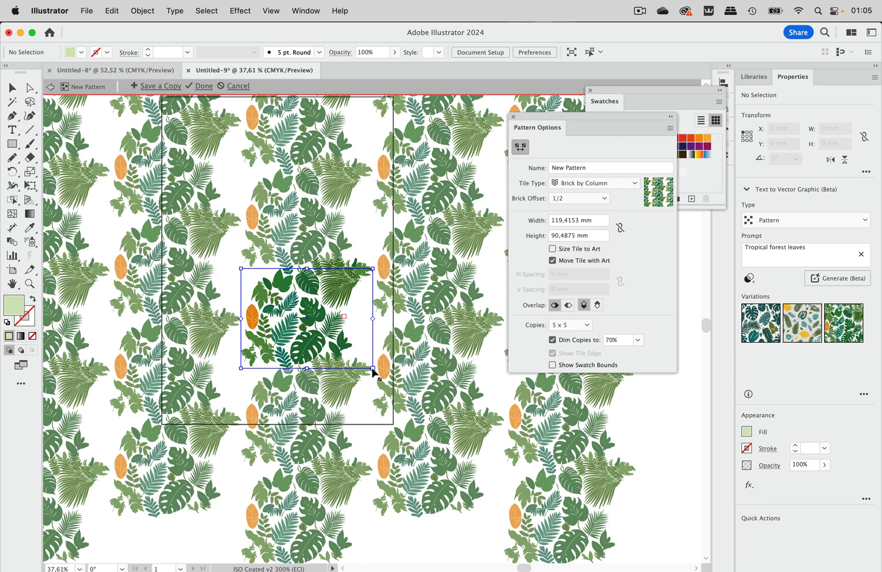
left_click_drag(374, 368, 353, 369)
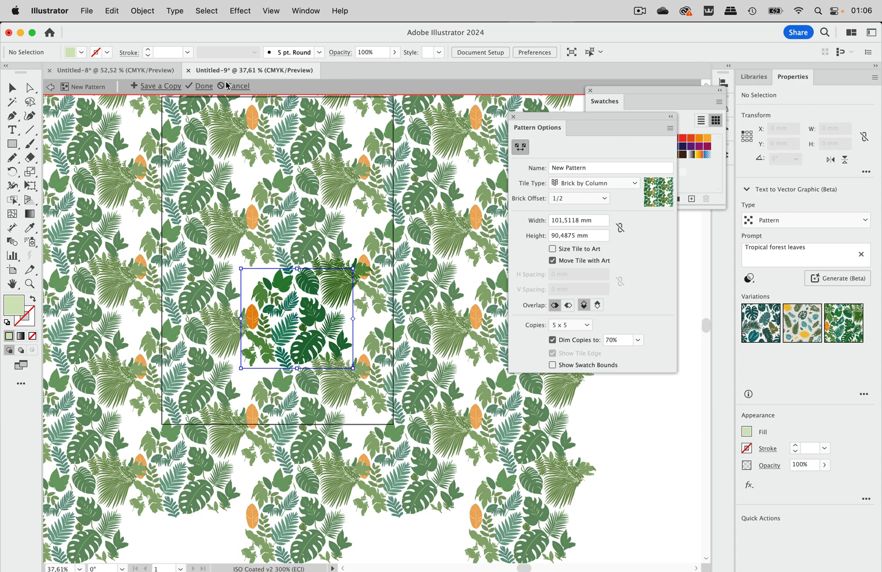
Step: Finish editing the pattern, then fill a new rectangle about 246 by 222 mm beside the artboard with the new leaf swatch
left_click(204, 86)
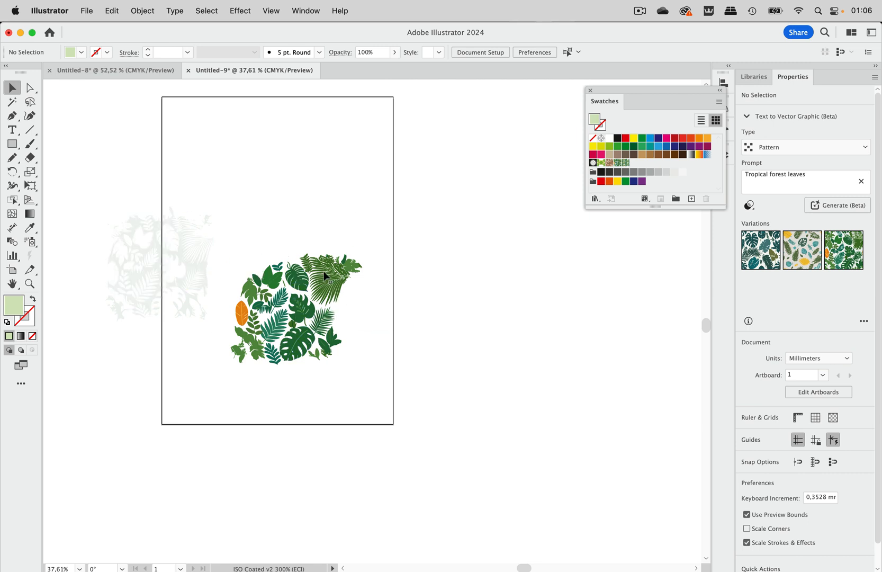
scroll(408, 252, "right", 5)
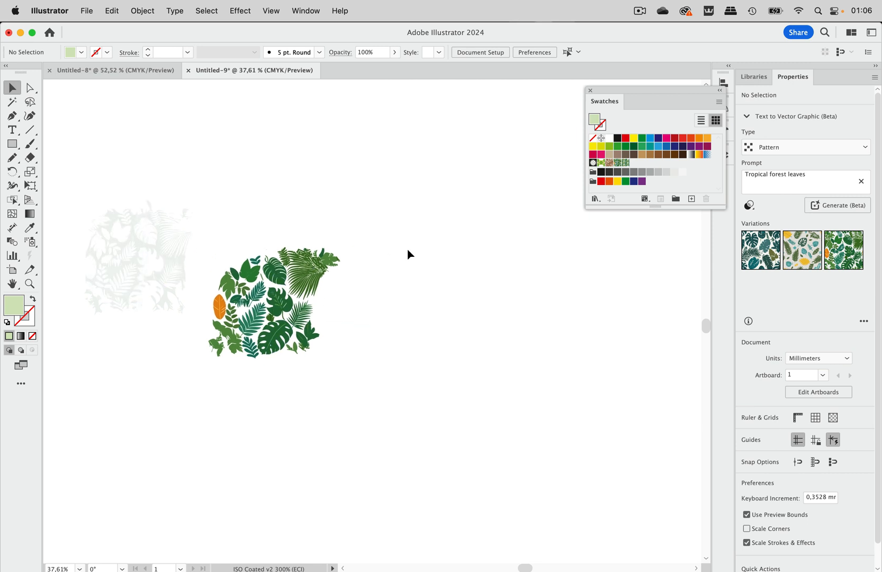
left_click(12, 144)
left_click_drag(361, 153, 631, 395)
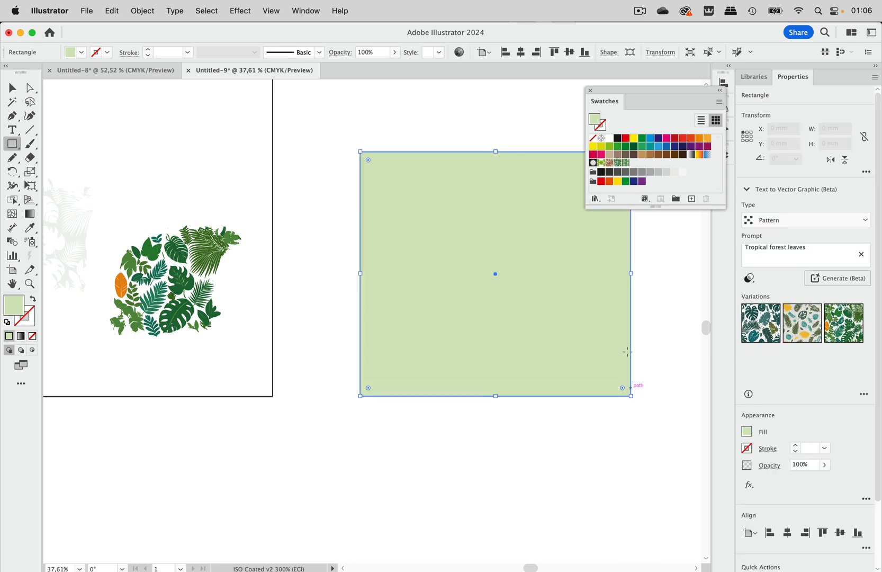
left_click(626, 163)
scroll(509, 247, "right", 6)
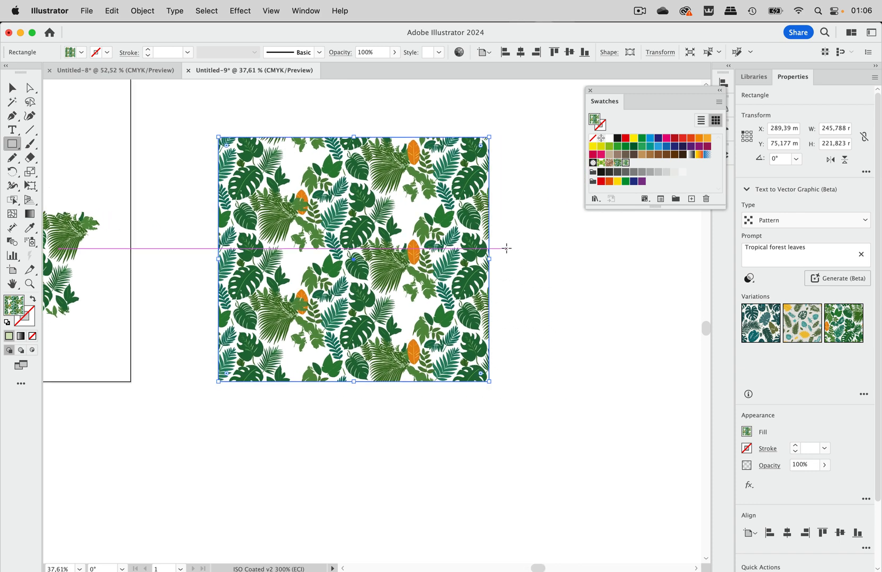
Step: Add a second fill to the rectangle's appearance by duplicating its leaf pattern fill
left_click(9, 92)
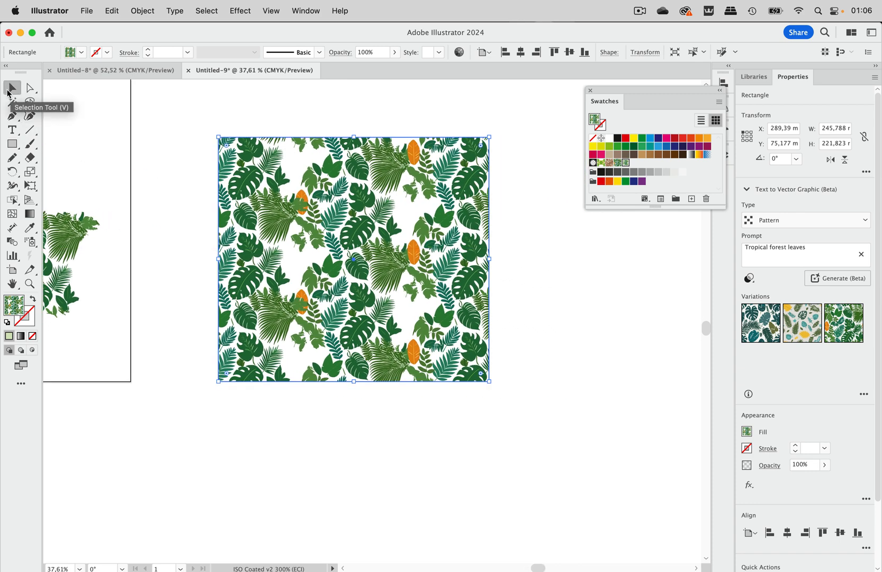
left_click(314, 12)
left_click(326, 225)
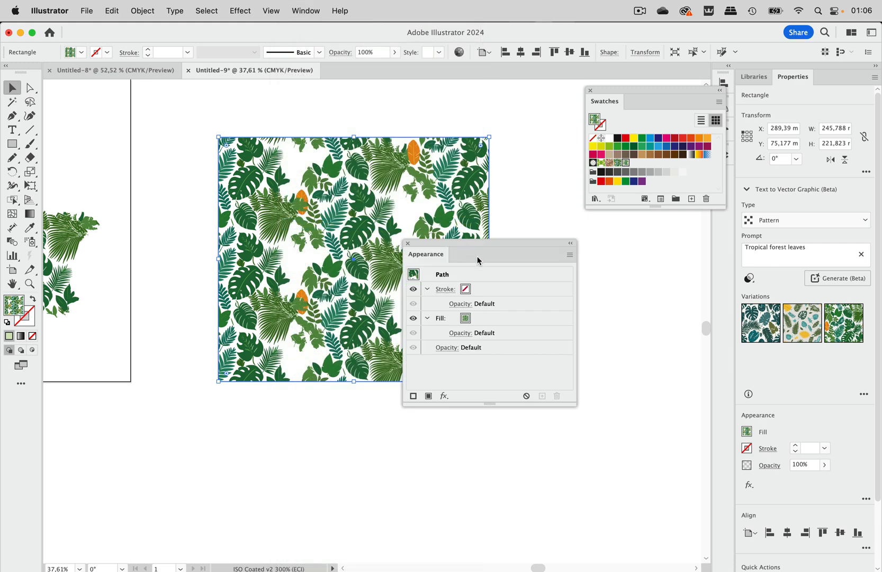
left_click_drag(484, 246, 468, 112)
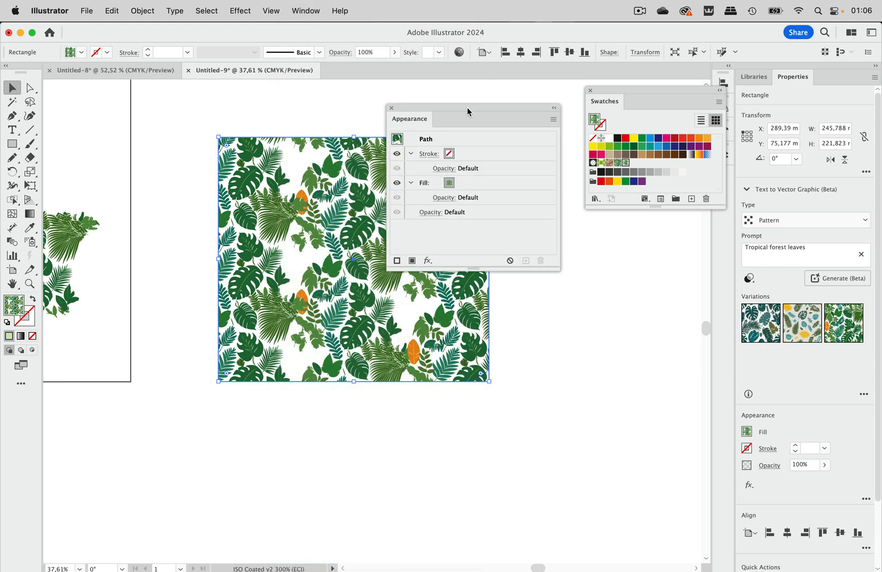
left_click(471, 188)
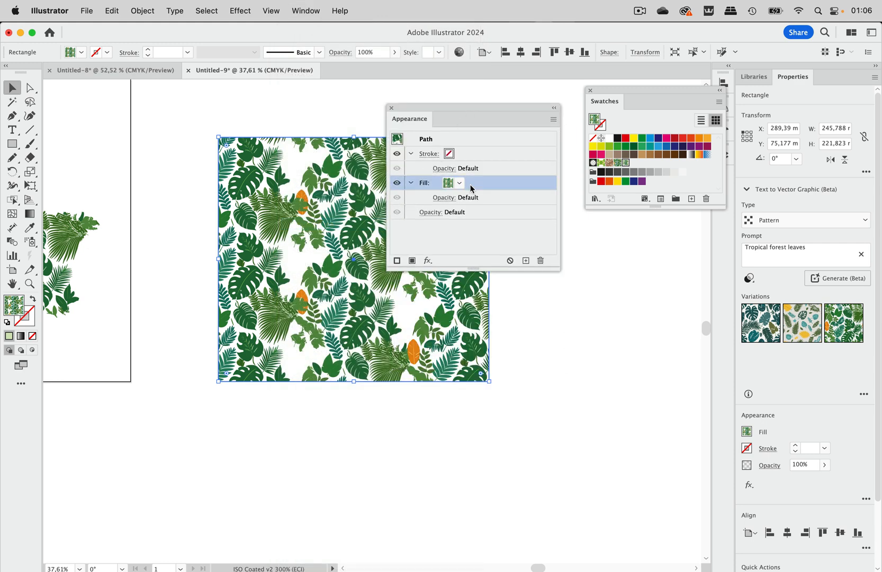
left_click(526, 261)
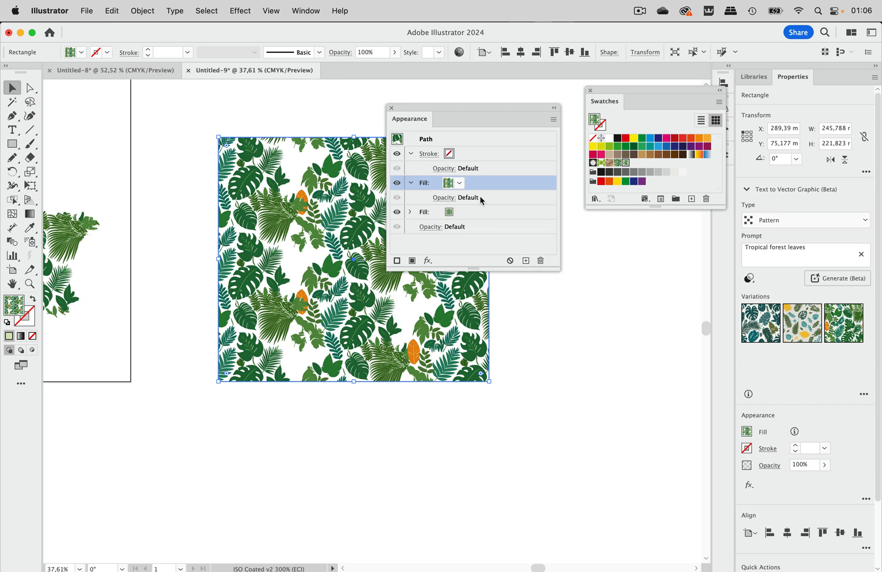
Step: Set the rectangle's lower fill to a solid pale green, f1fee7, as background behind the leaves
left_click(459, 211)
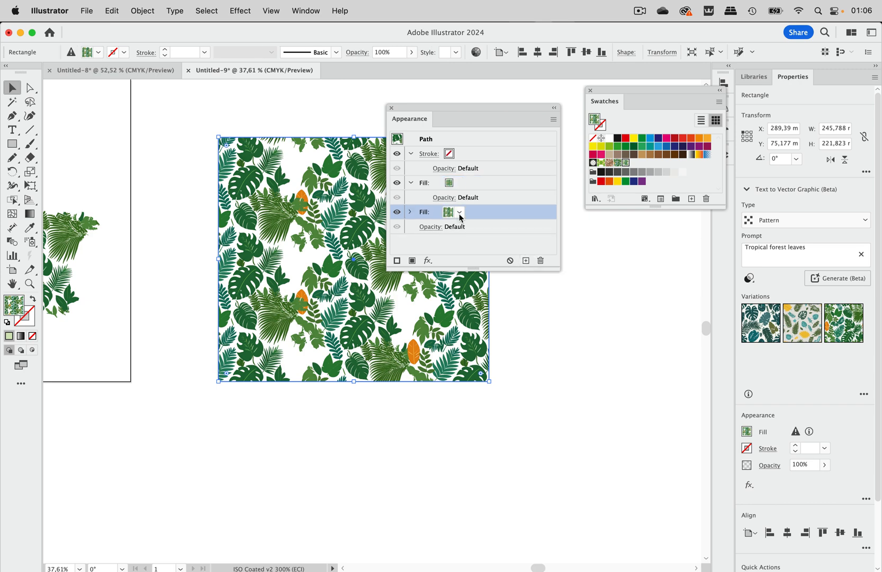
left_click(459, 212)
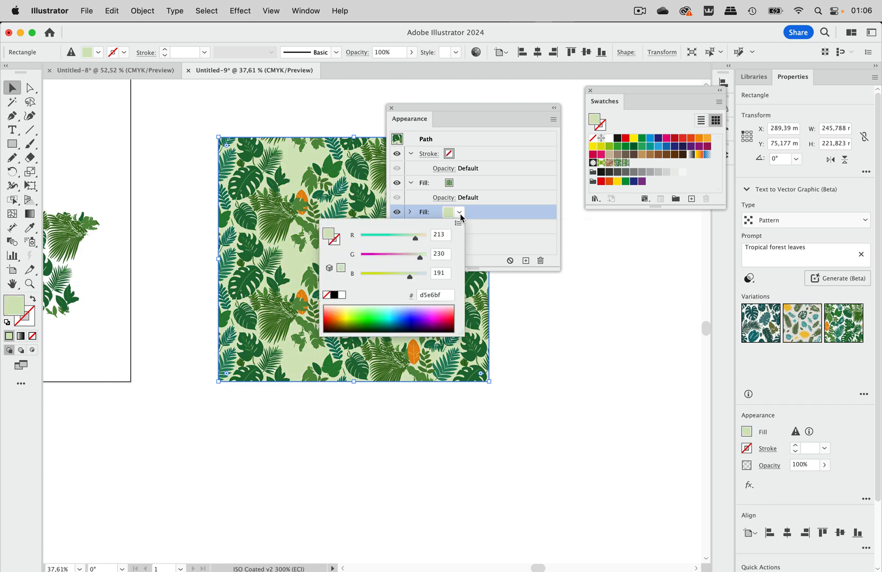
left_click_drag(428, 237, 422, 276)
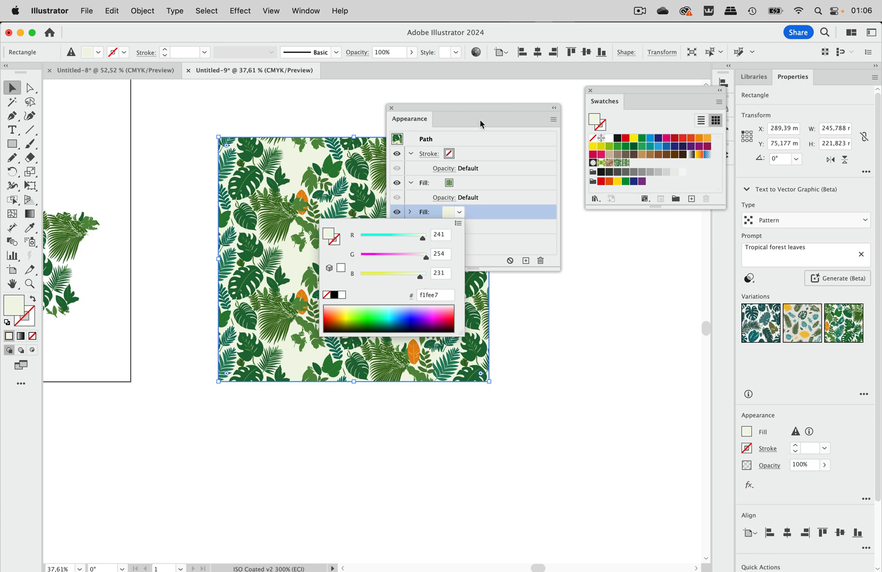
left_click(475, 103)
left_click_drag(474, 107, 606, 290)
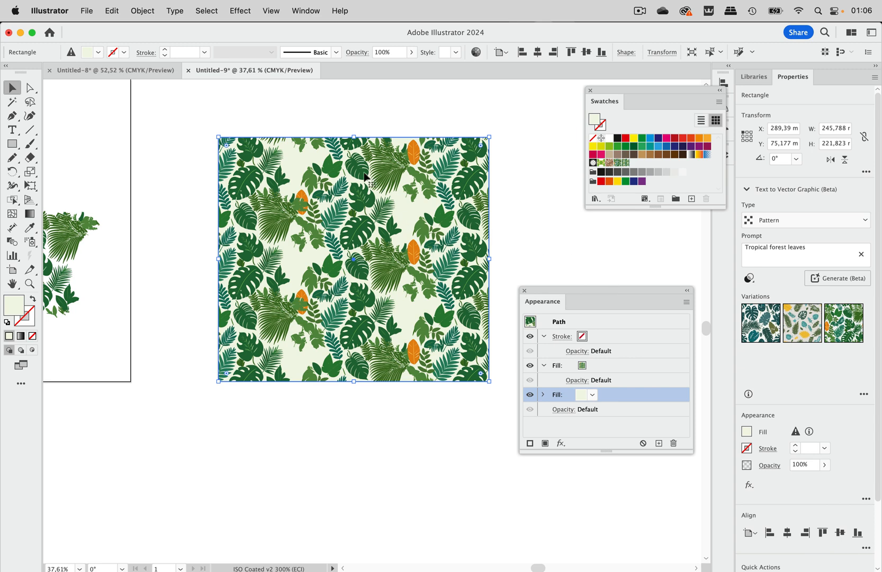
Step: Save the rectangle's combined leaf pattern and pale green background as a new graphic style
left_click(308, 12)
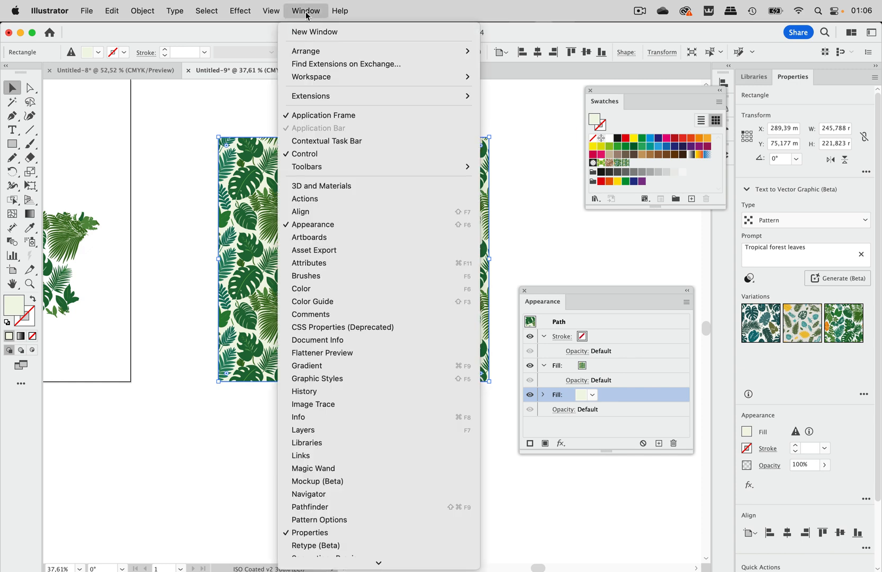
left_click(356, 379)
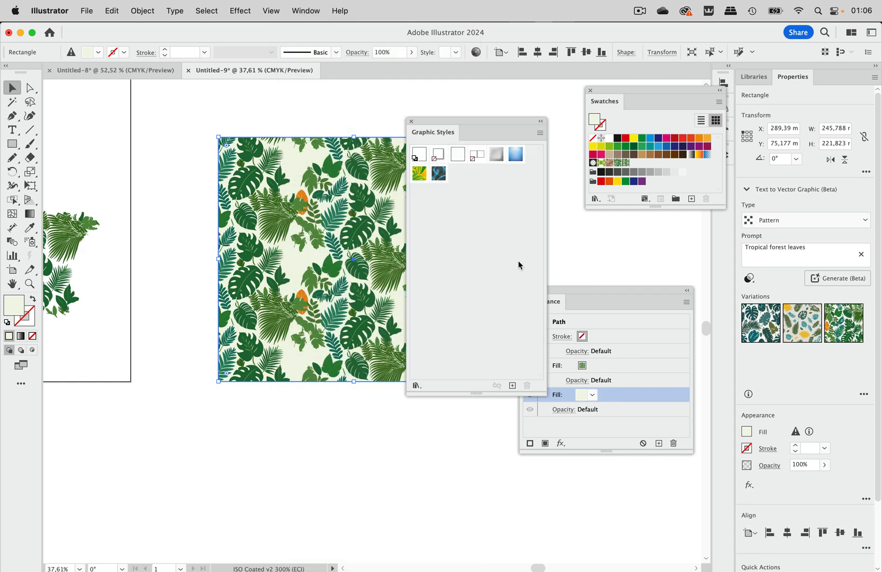
left_click_drag(371, 234, 431, 212)
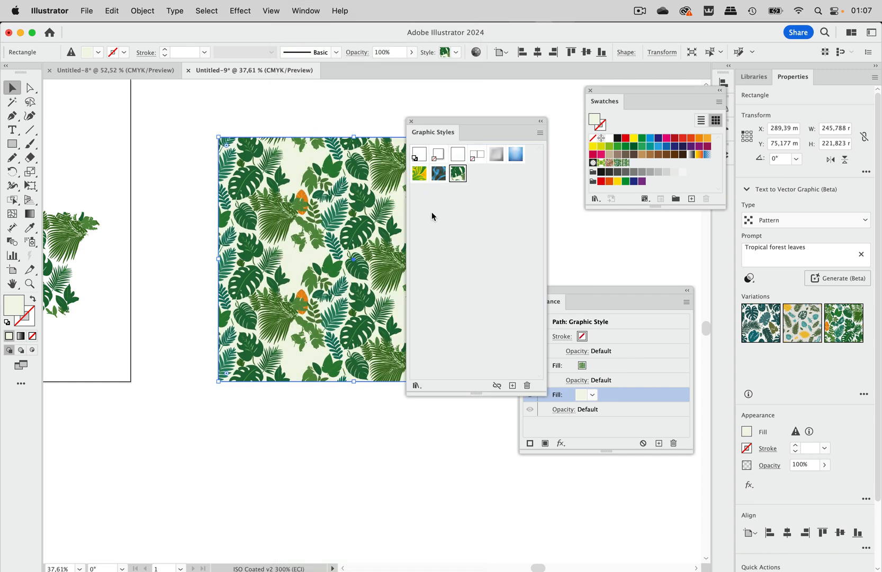